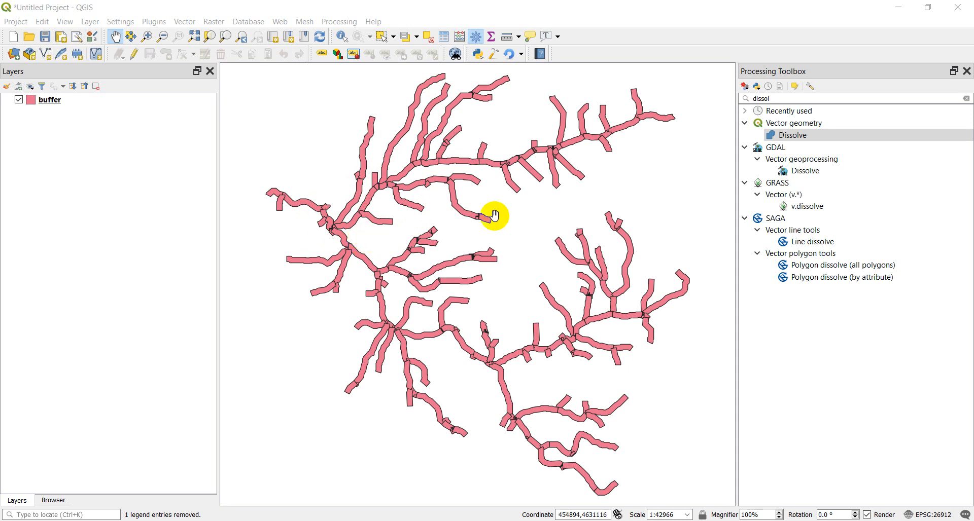
- Clear the Processing Toolbox search so all algorithm categories are listed again
click(965, 99)
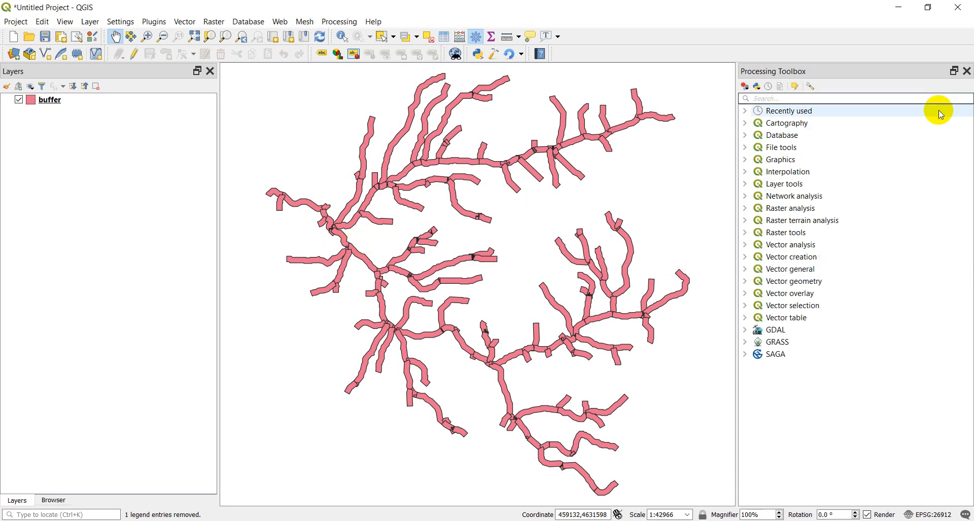
- Launch the Python Console from Plugins, show its editor and start a blank Untitled-1 script
click(153, 21)
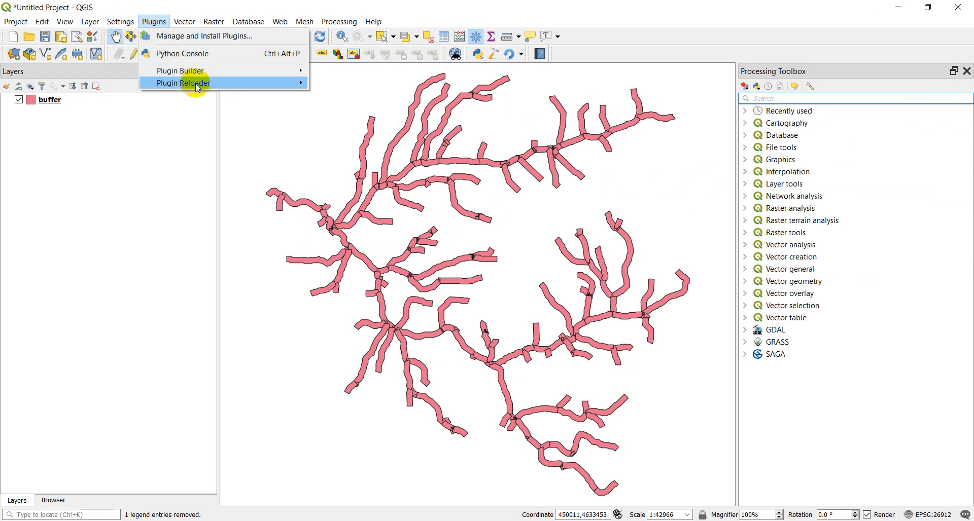
click(188, 54)
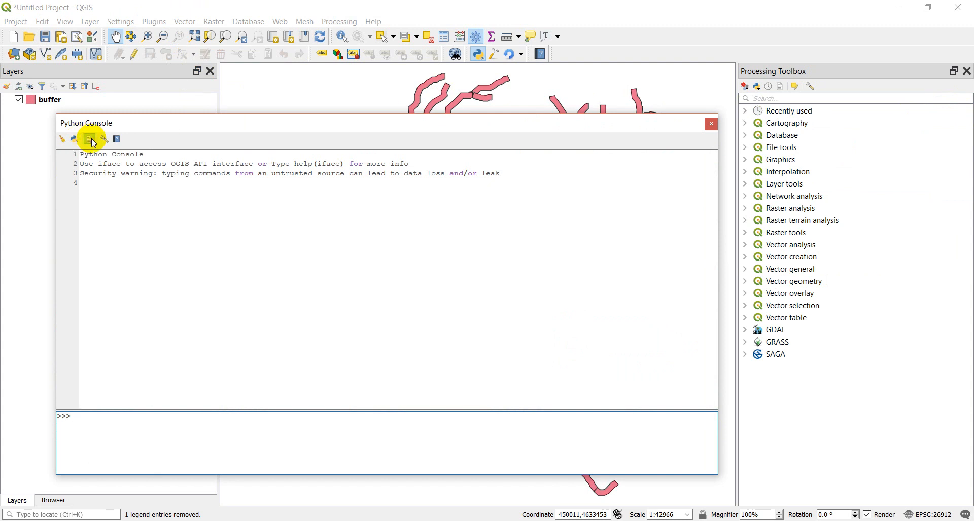
click(90, 139)
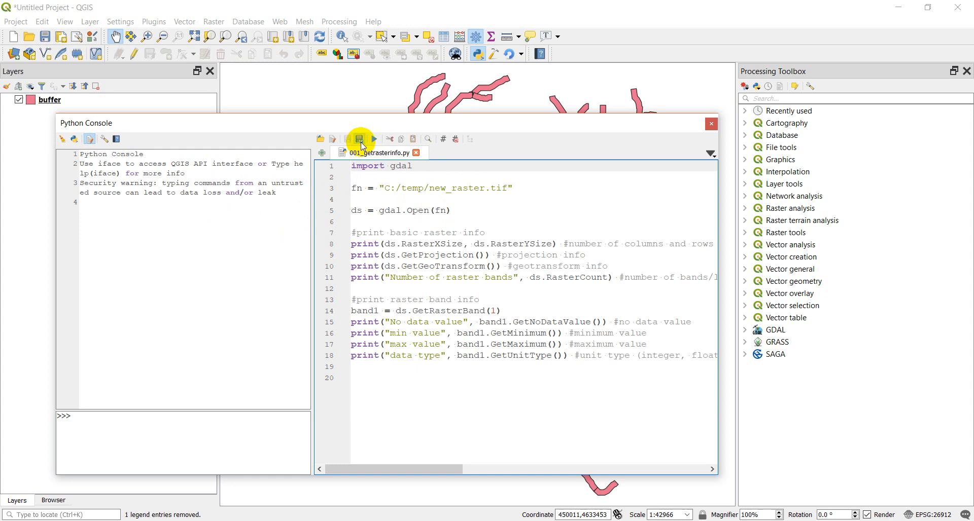
click(324, 154)
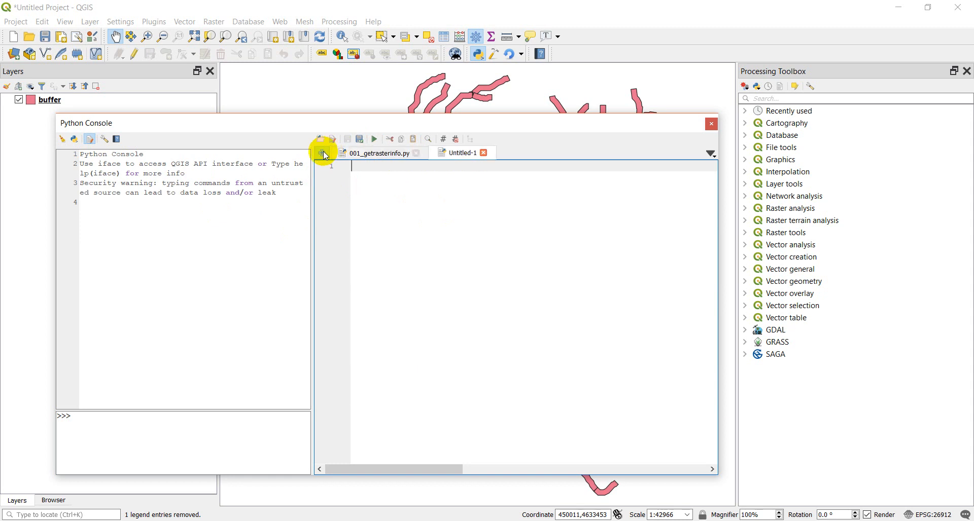
click(375, 167)
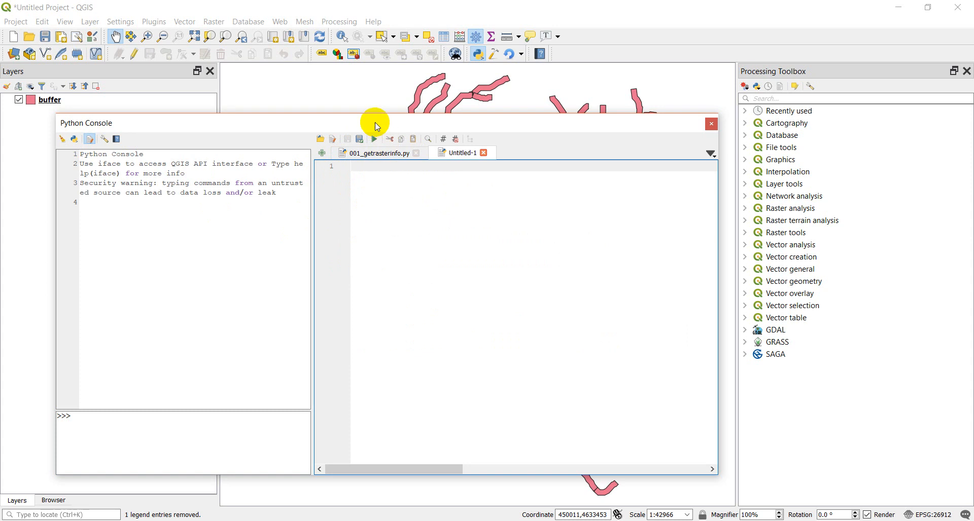
- Define infn = C:/temp/buffer.shp and outfn = C:/temp/buffer_dissolved_all.shp in the script
mouse_move(376, 123)
mouse_down()
mouse_move(406, 141)
mouse_move(426, 136)
mouse_up()
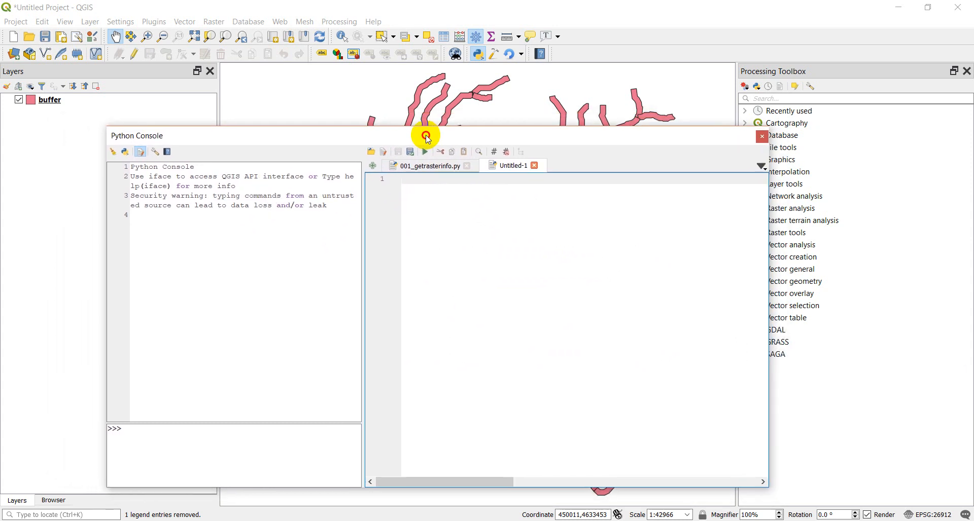
text(infn)
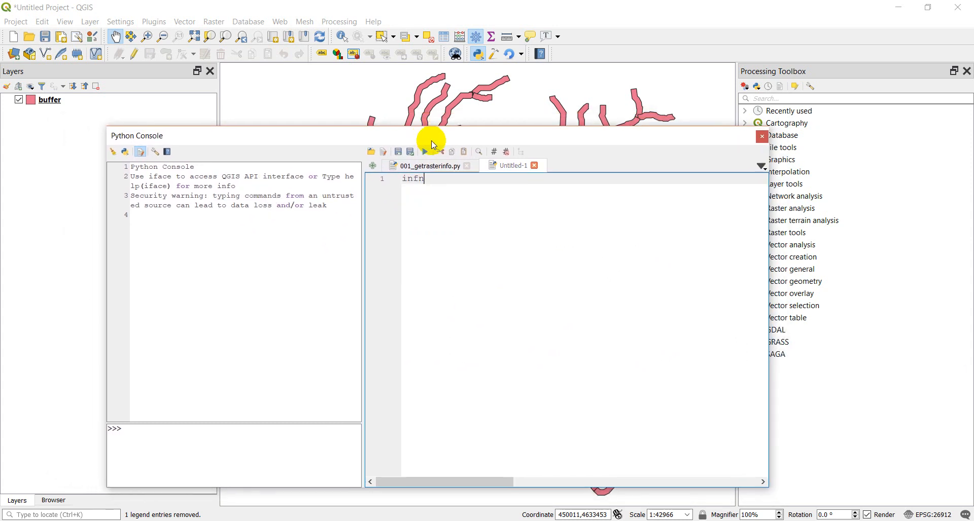
text( = "C:/)
text(temp/buffer.sh)
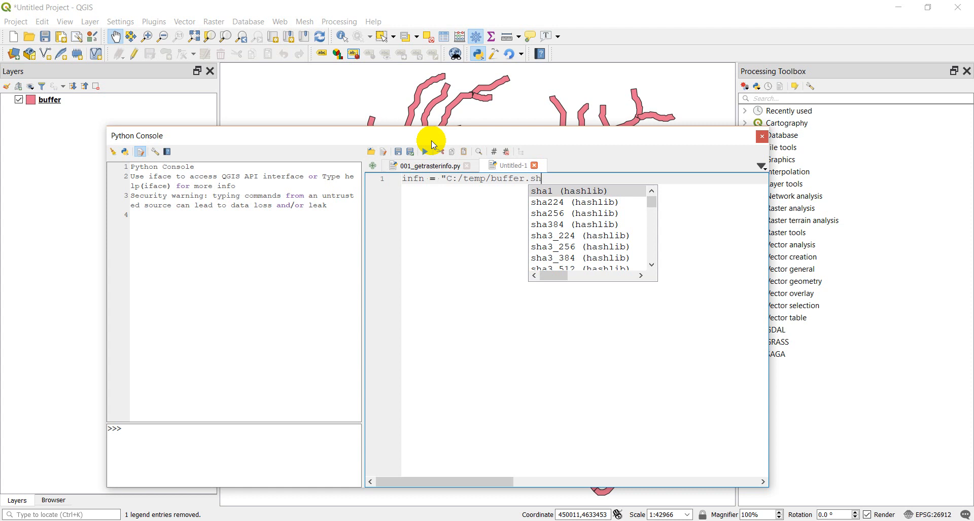
text(p)
key(Return)
key(BackSpace)
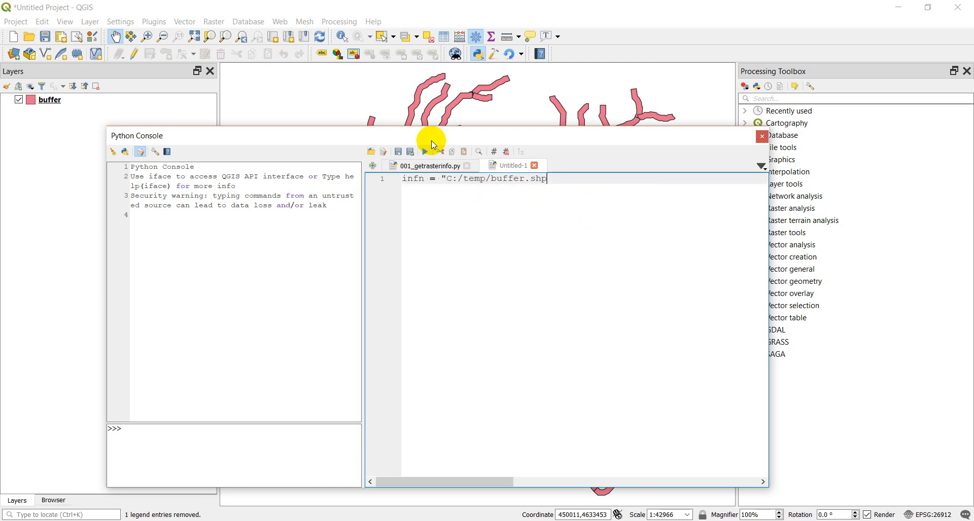
text(")
key(Return)
text(ou)
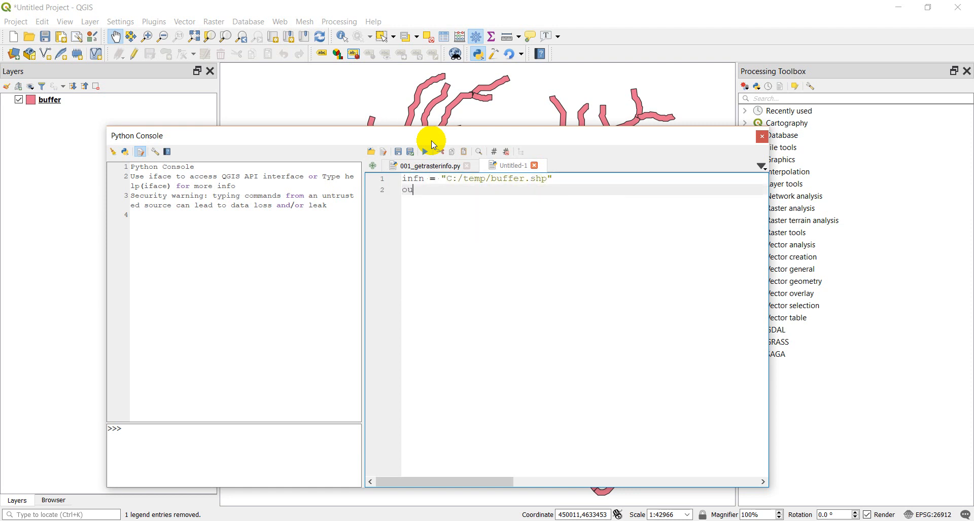
text(tfn = ")
text(C:/tem)
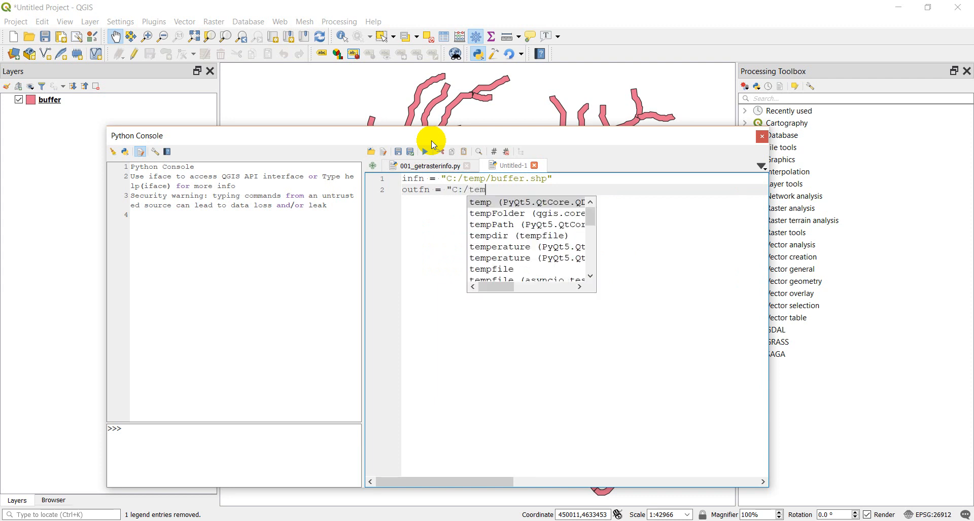
text(p/buffe)
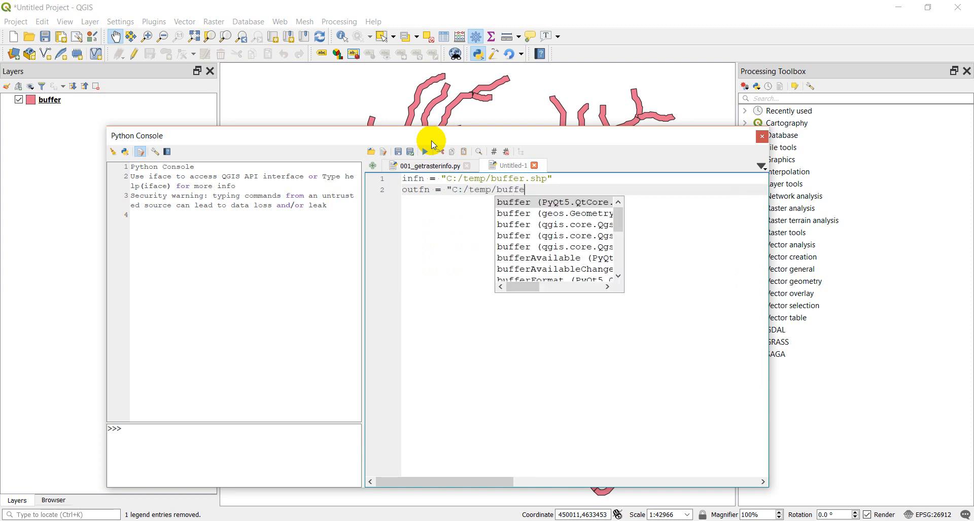
text(r_D)
key(BackSpace)
text(di)
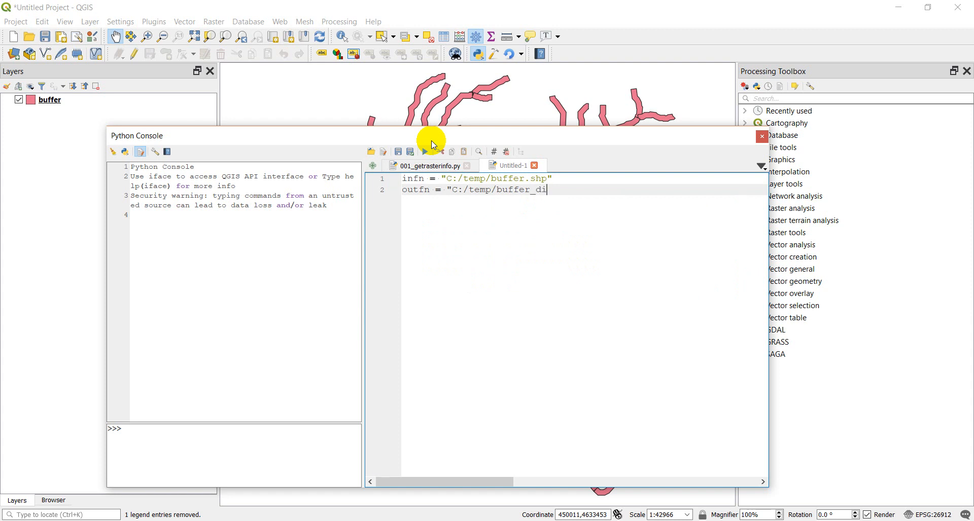
text(ssol)
text(ved)
text(_al)
text(l.sh)
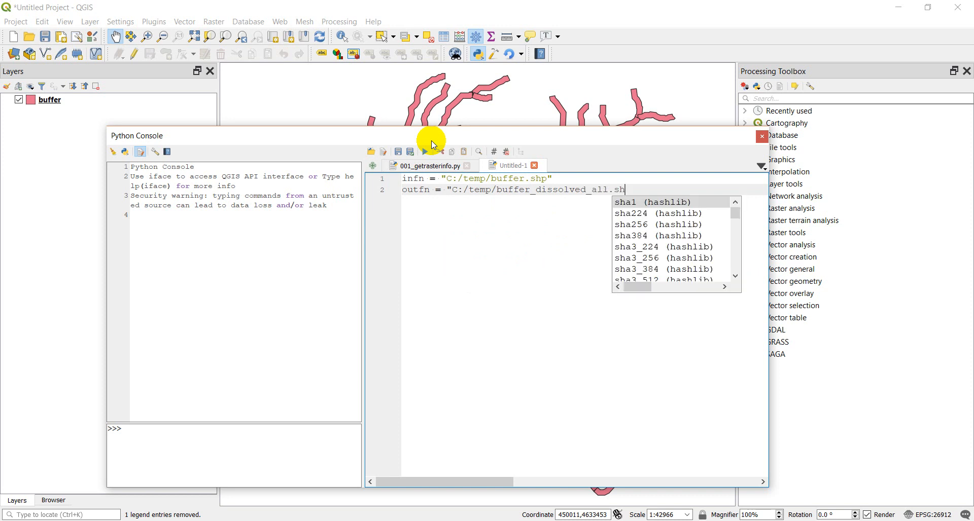
text(p")
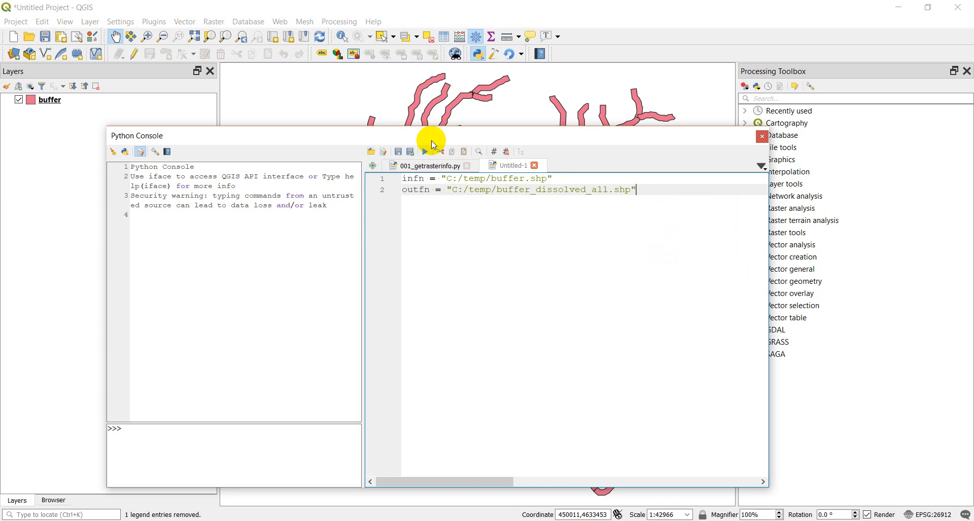
key(Return)
key(Return)
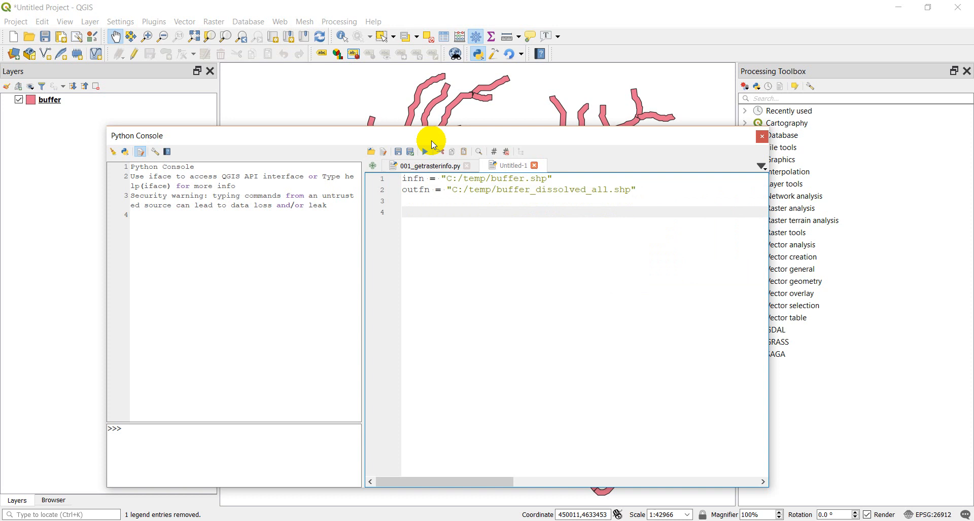
mouse_move(431, 141)
mouse_down()
mouse_move(427, 351)
mouse_move(453, 378)
mouse_move(428, 141)
mouse_up()
- Add import processing at the top and processing.run("native:buffer", {}) below the path variables
click(402, 185)
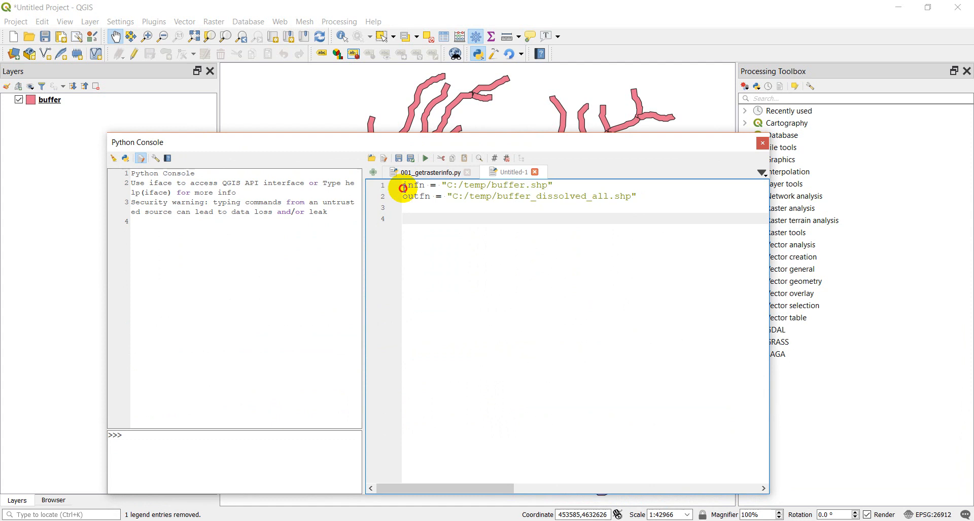
key(Return)
key(Return)
key(Up)
key(Up)
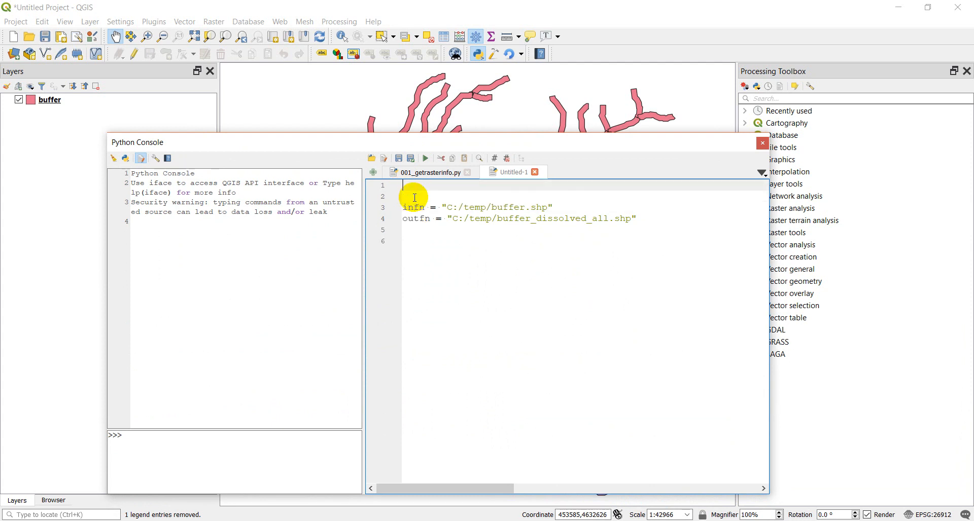
text(import processing)
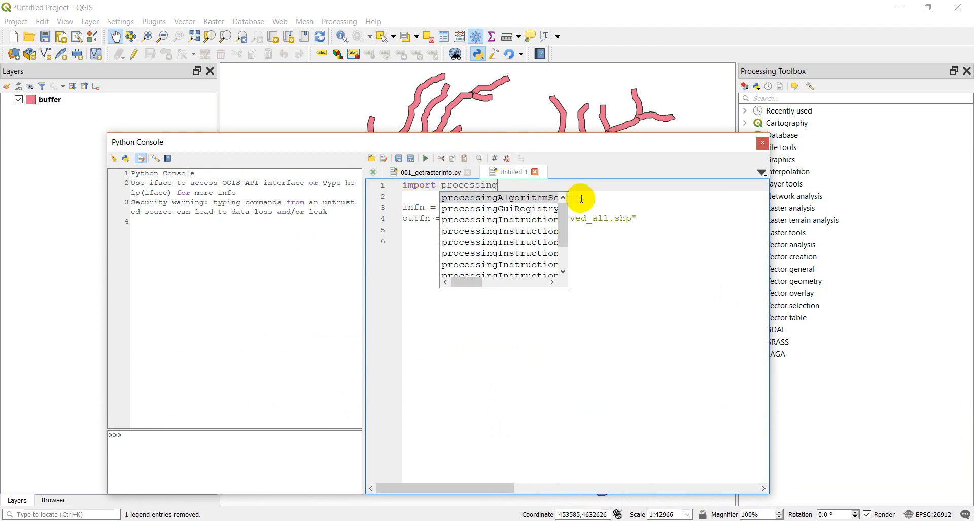
click(647, 218)
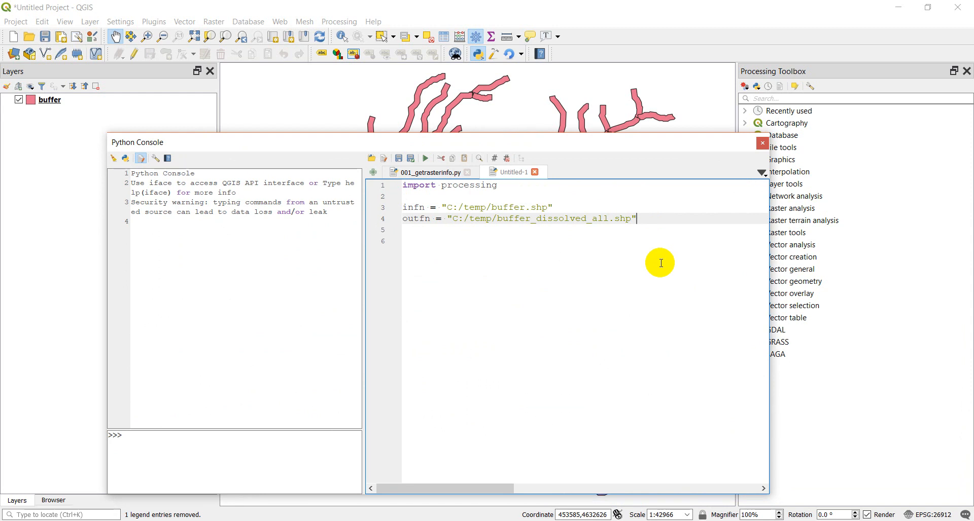
key(Return)
key(Return)
text(proces)
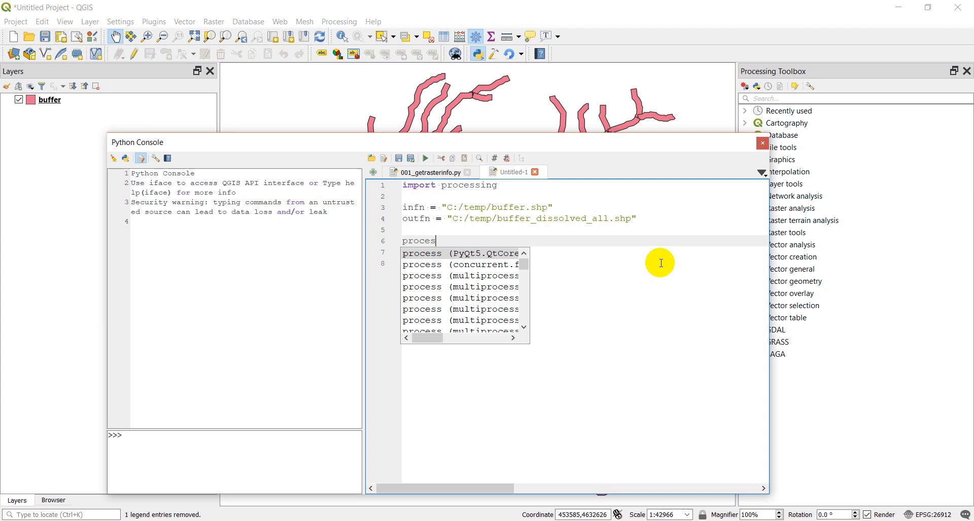
text(sing.run()
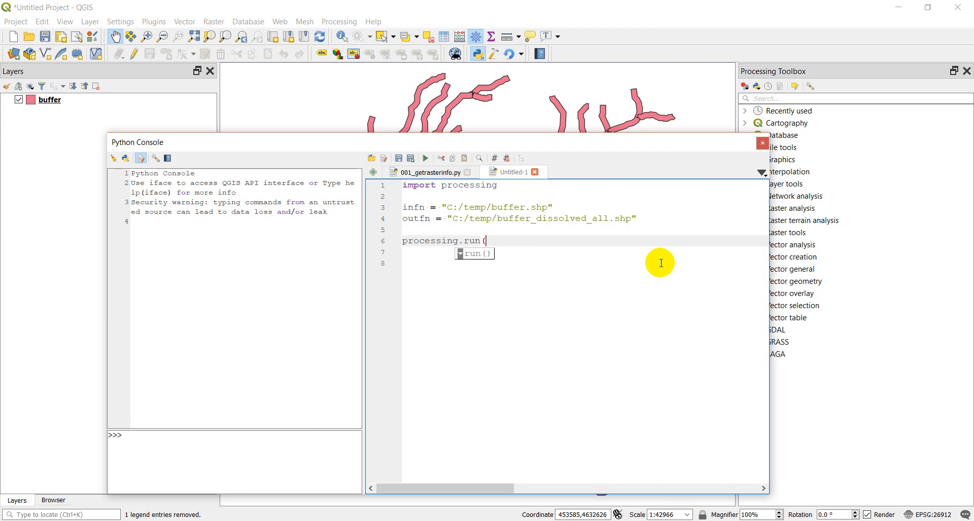
text("native)
text(:buffer)
text(",)
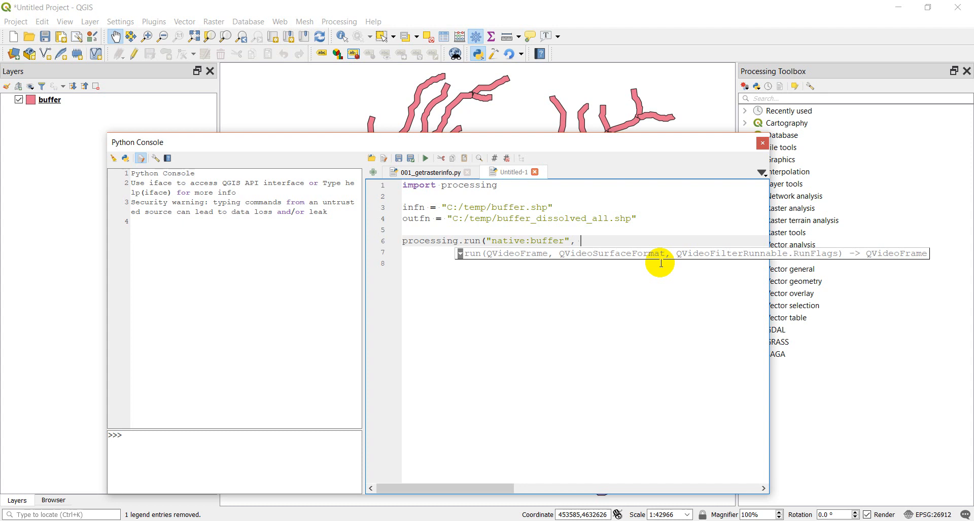
text({})
text())
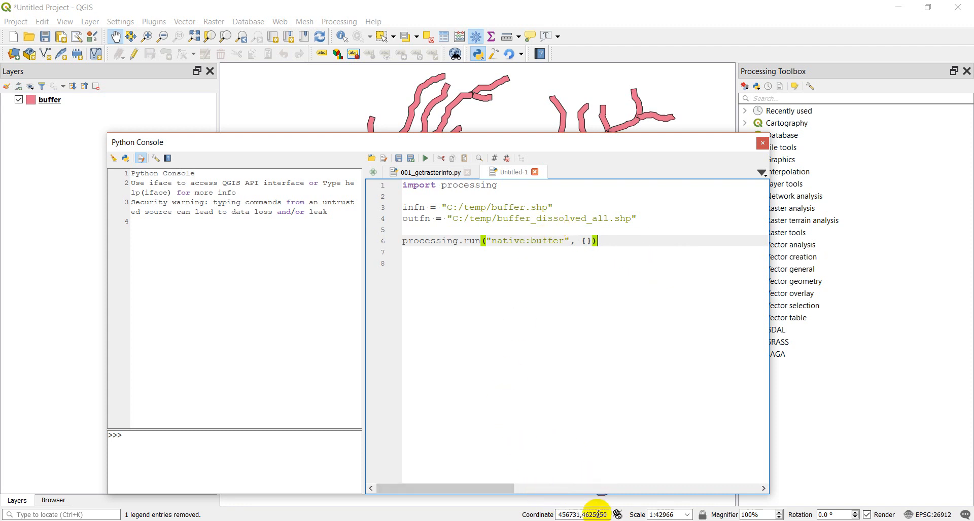
- Change the call to native:dissolve with {'INPUT': infn, 'OUTPUT': outfn}
double_click(553, 241)
text(dissolve)
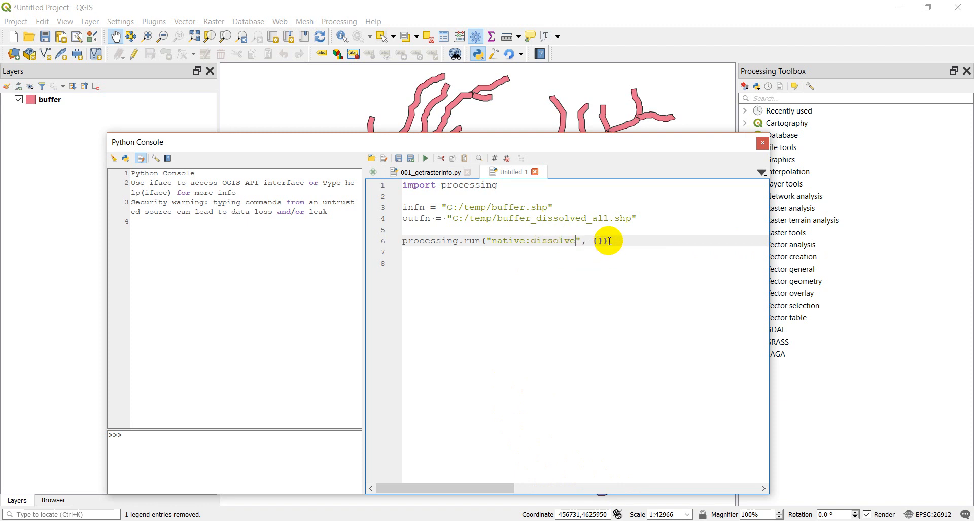
click(595, 241)
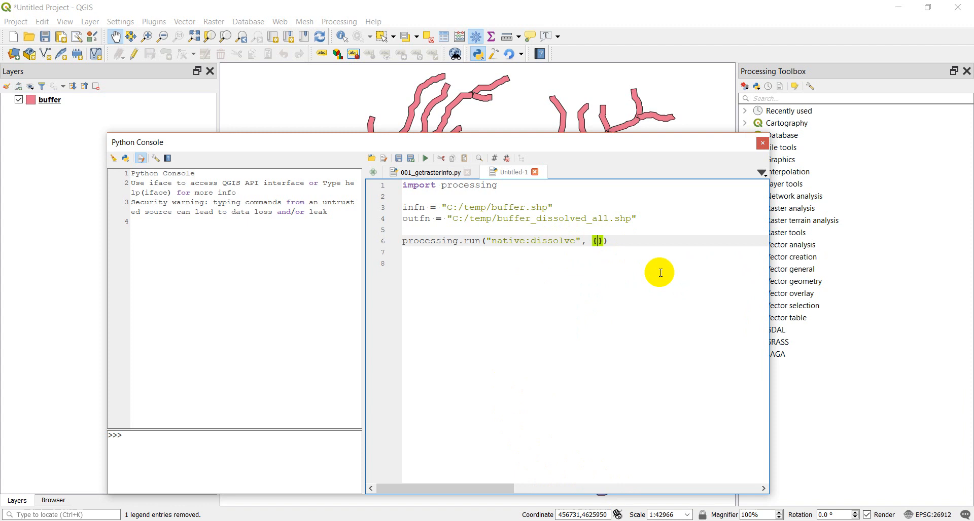
text(INPUT)
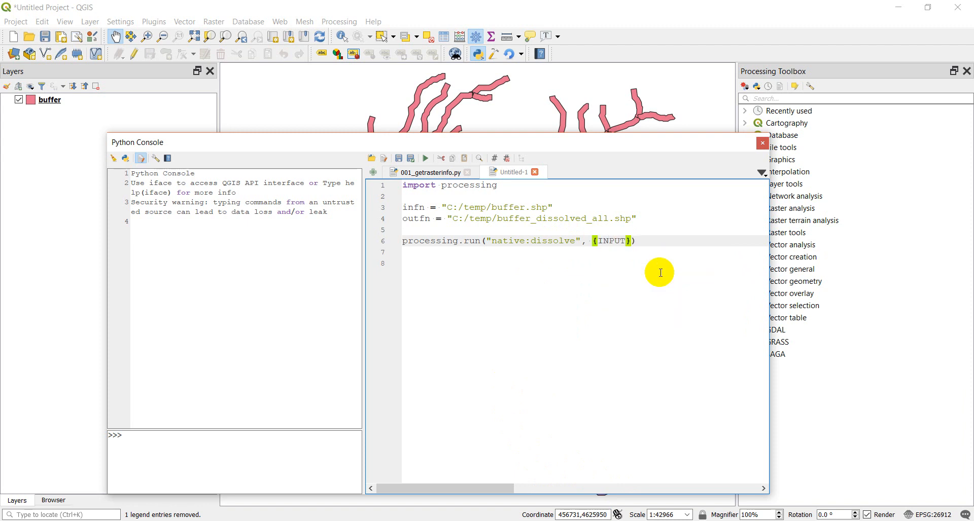
text(:)
text(inf)
text(n)
text(, OUT)
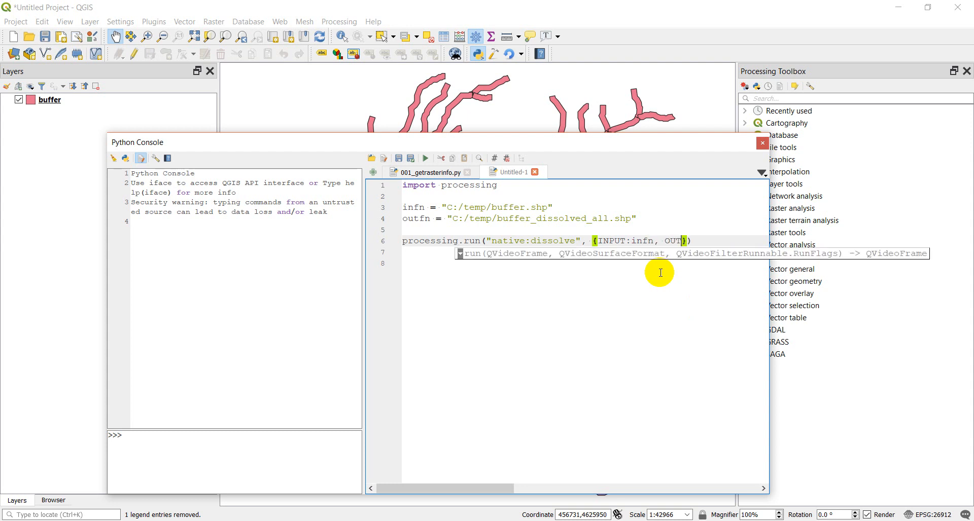
text(PUT:o)
text(utfn)
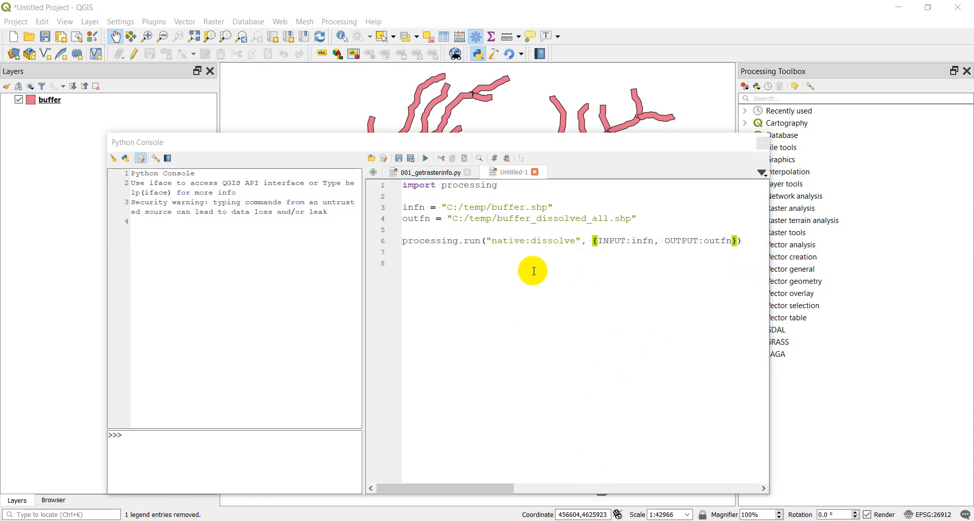
click(598, 240)
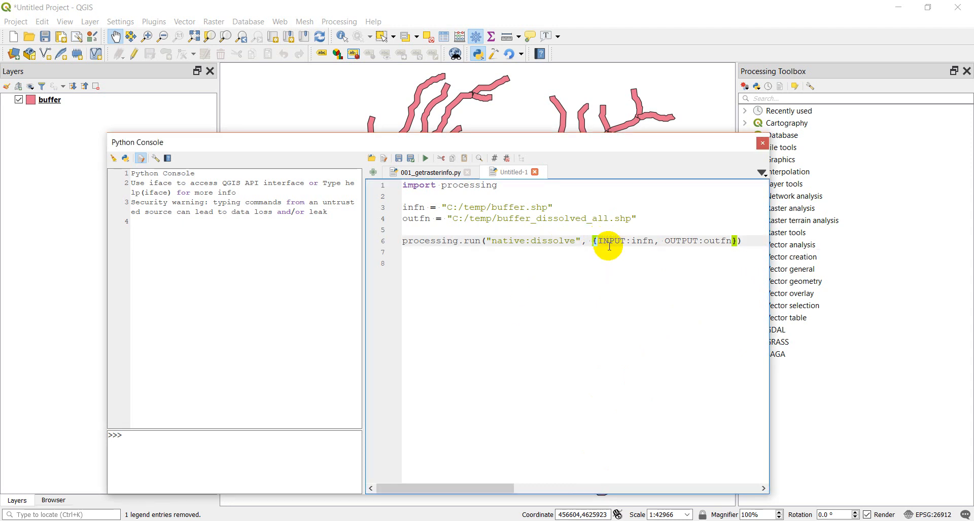
text(')
text(')
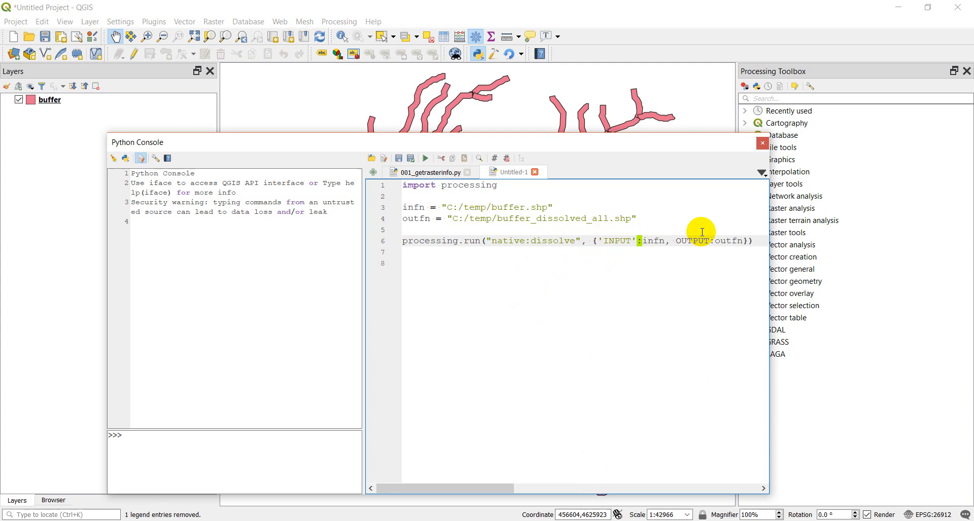
text(')
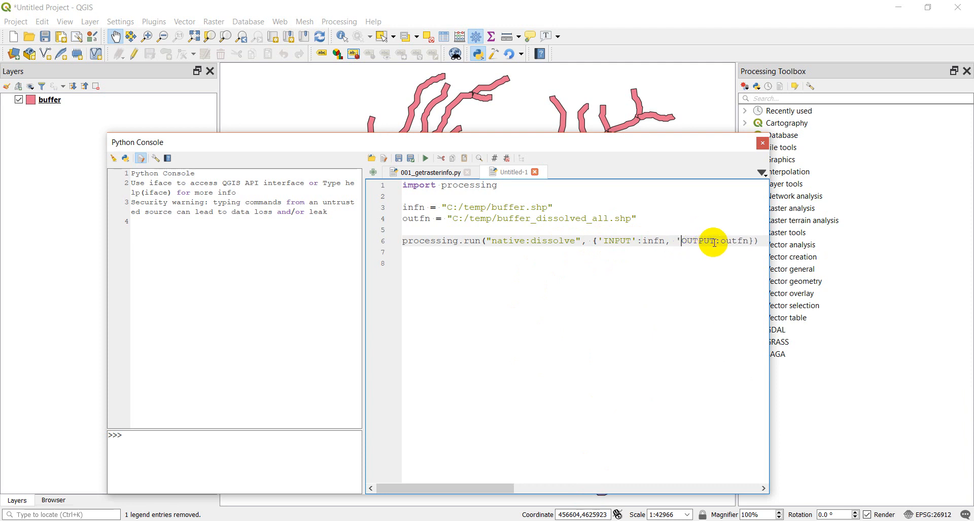
click(713, 241)
text(')
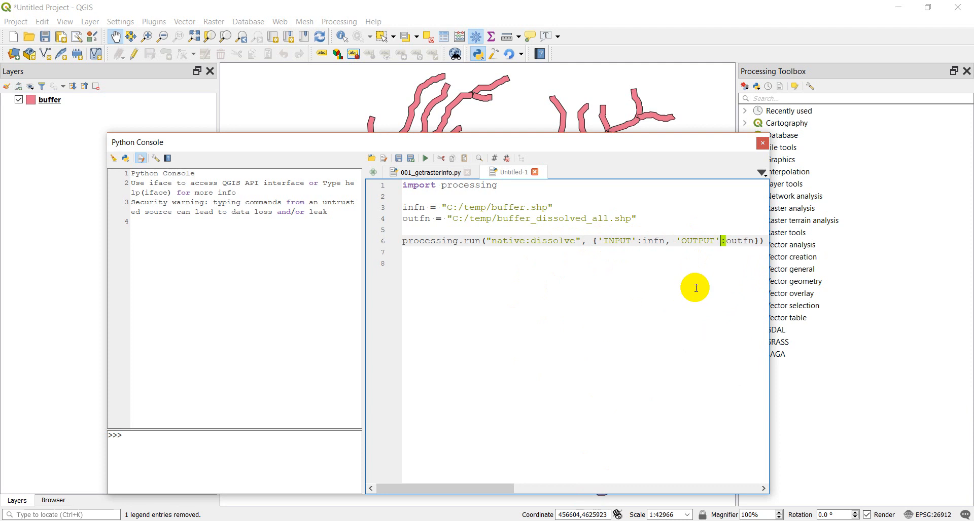
- Add iface.addVectorLayer(outfn, '', 'ogr') on a new line to load the result
click(762, 240)
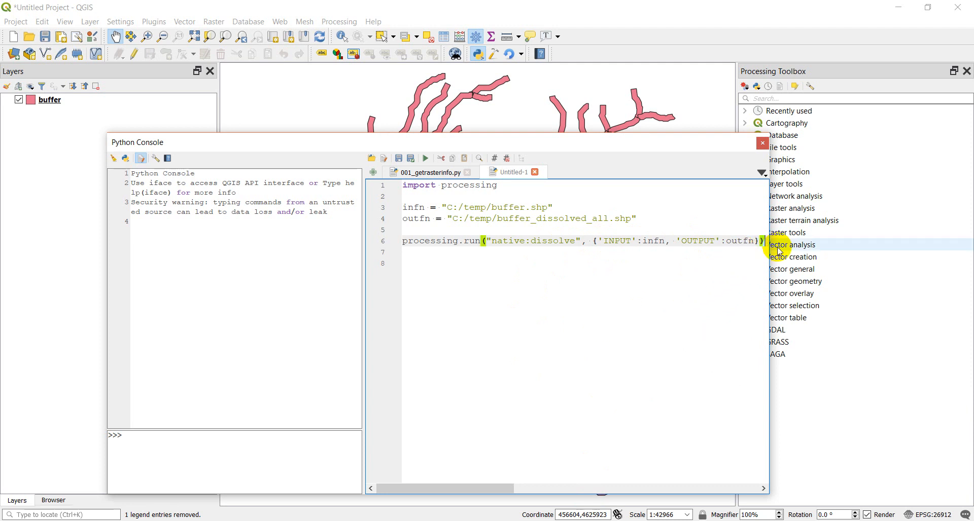
key(Return)
key(Return)
text(ifac)
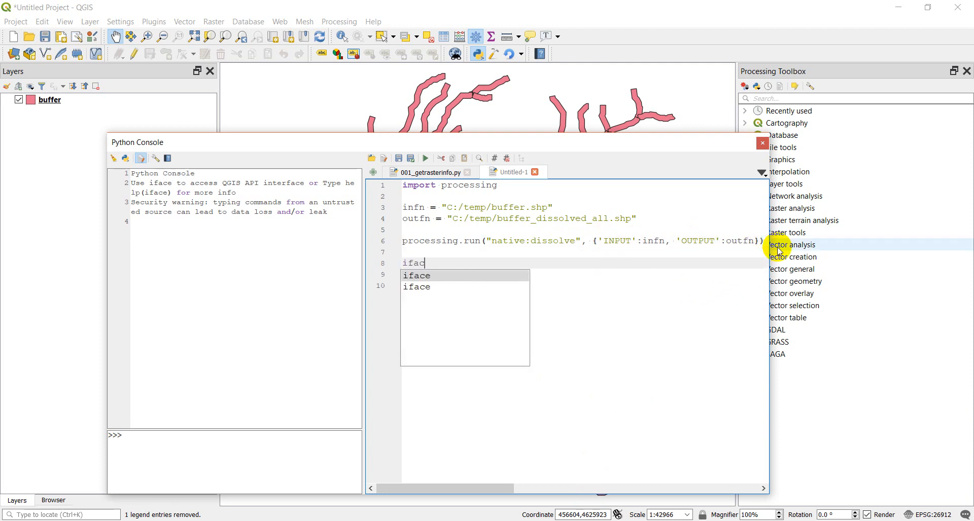
text(e.add)
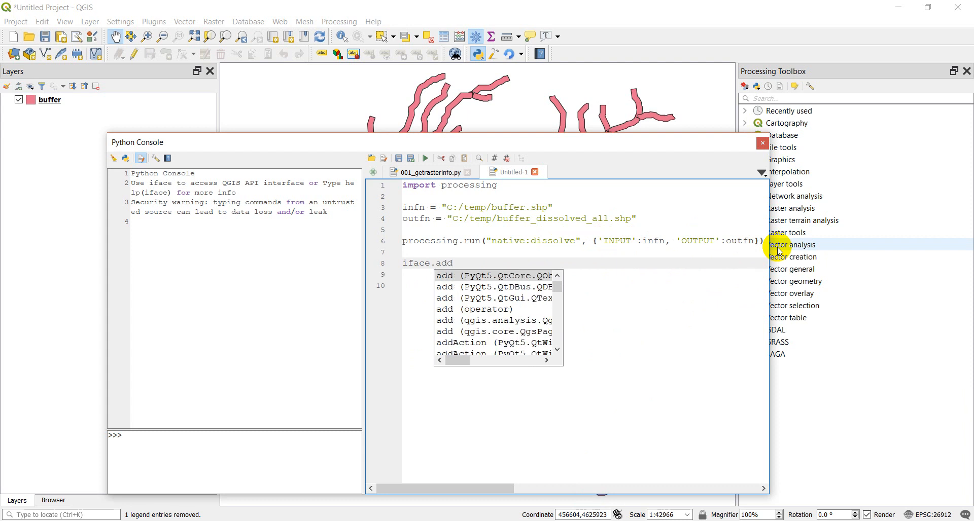
text(VectorLayer)
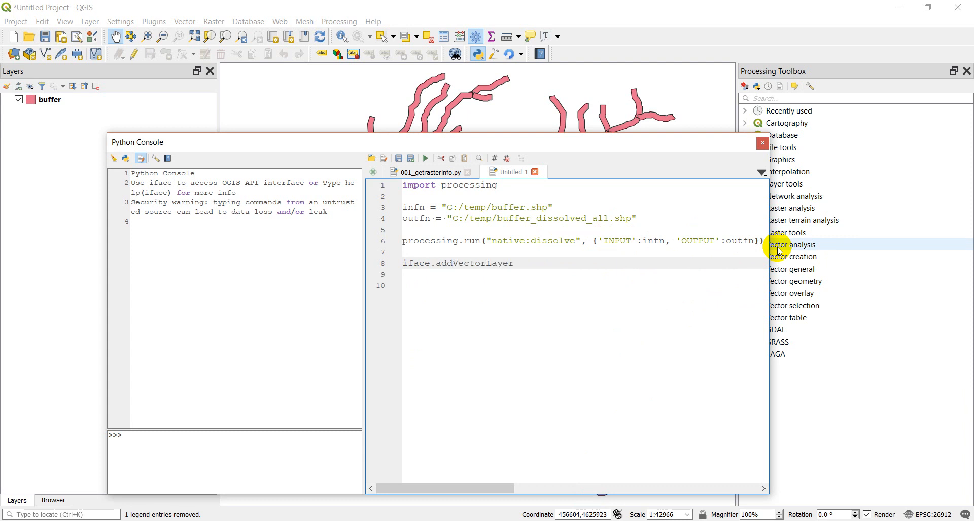
text((outfn, '', 'ogr)
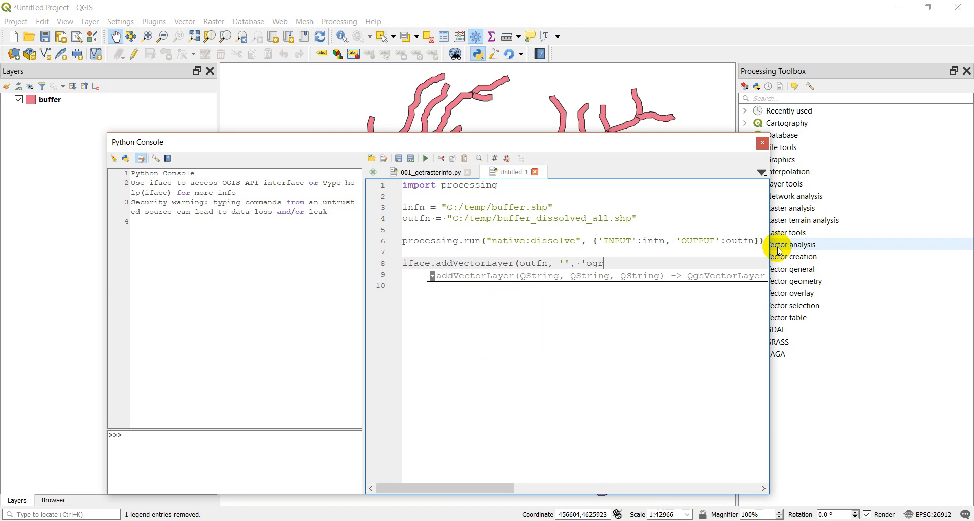
text('))
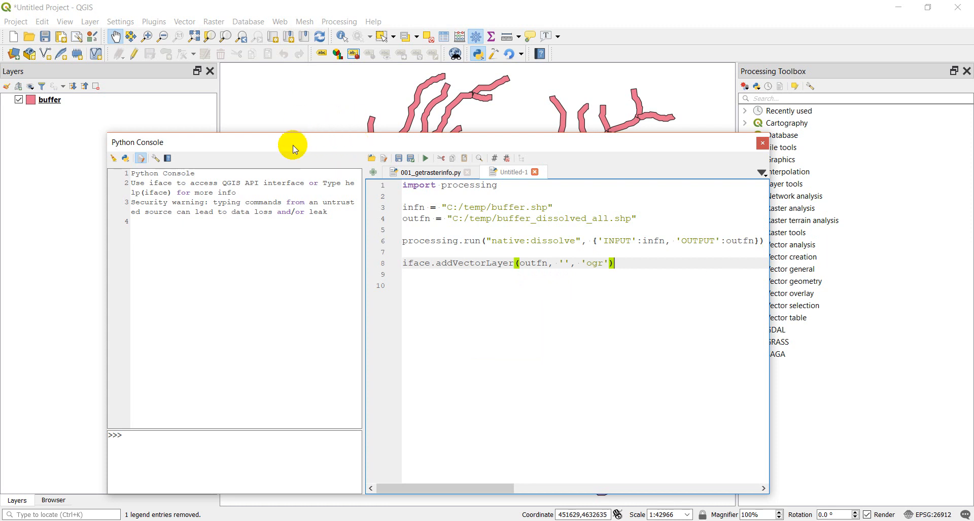
- Run the script to load buffer_dissolved_all and check its single-feature attribute table
click(424, 158)
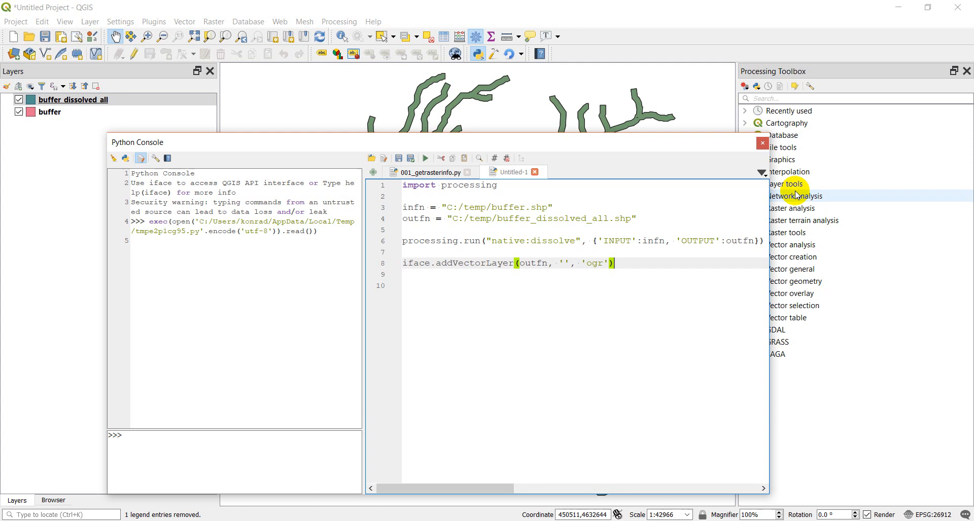
click(761, 144)
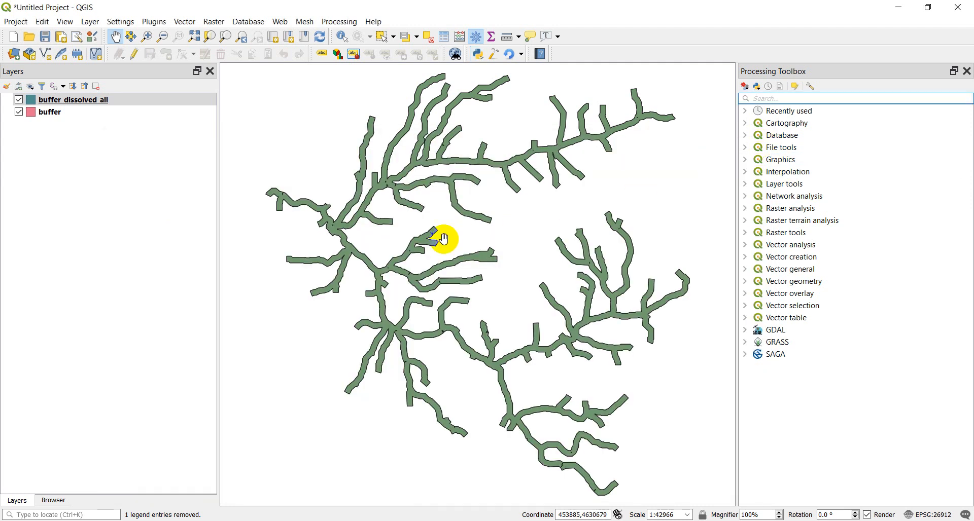
click(72, 99)
shift+click(49, 111)
drag(63, 111, 63, 95)
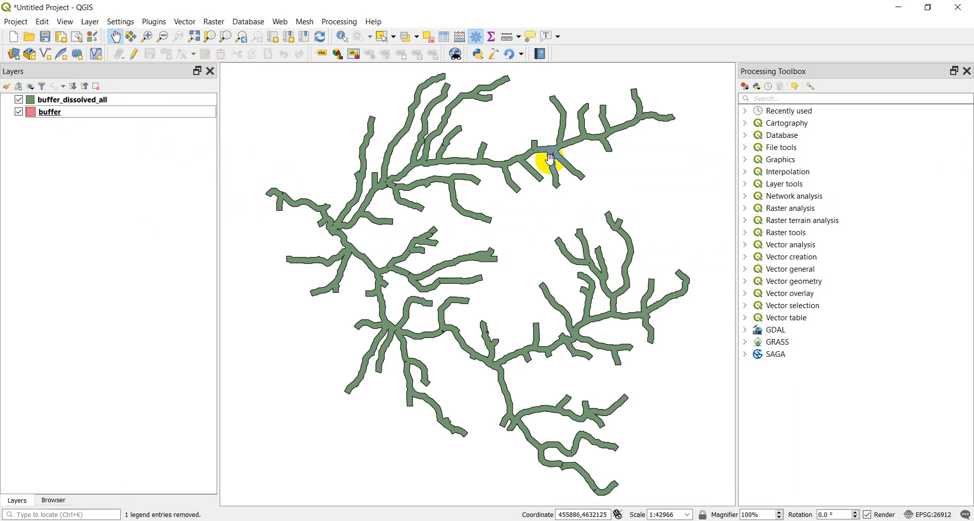
click(72, 103)
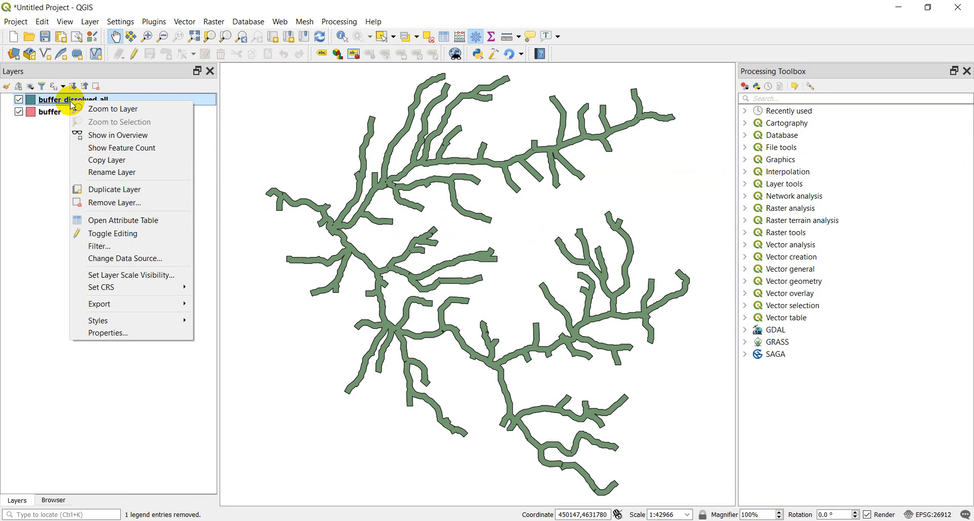
click(123, 221)
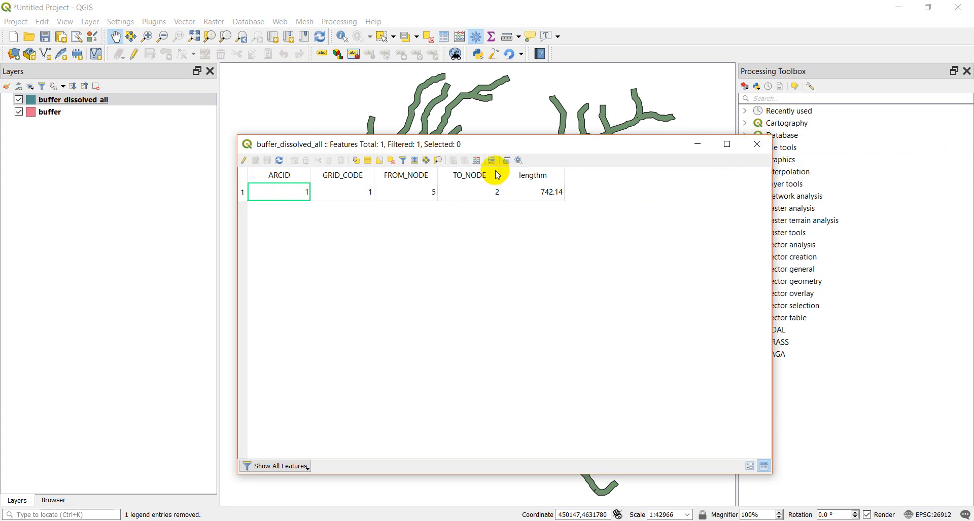
click(756, 145)
- Inspect the original buffer layer's 296-feature attribute table for comparison
click(49, 111)
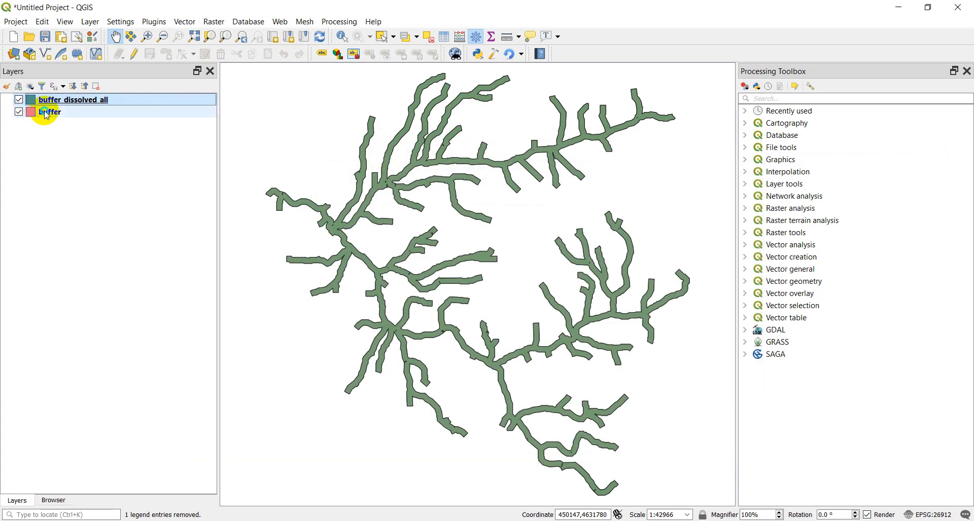
right_click(49, 111)
click(129, 248)
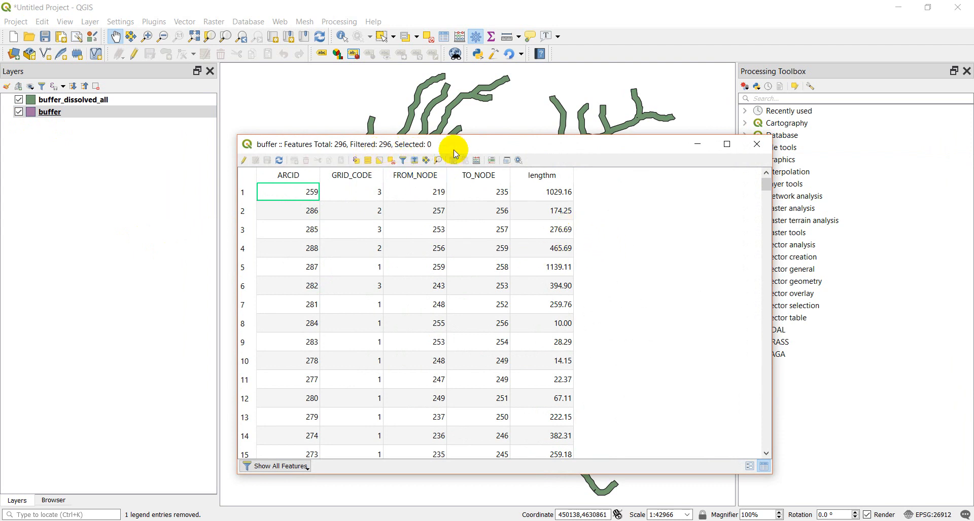
click(757, 145)
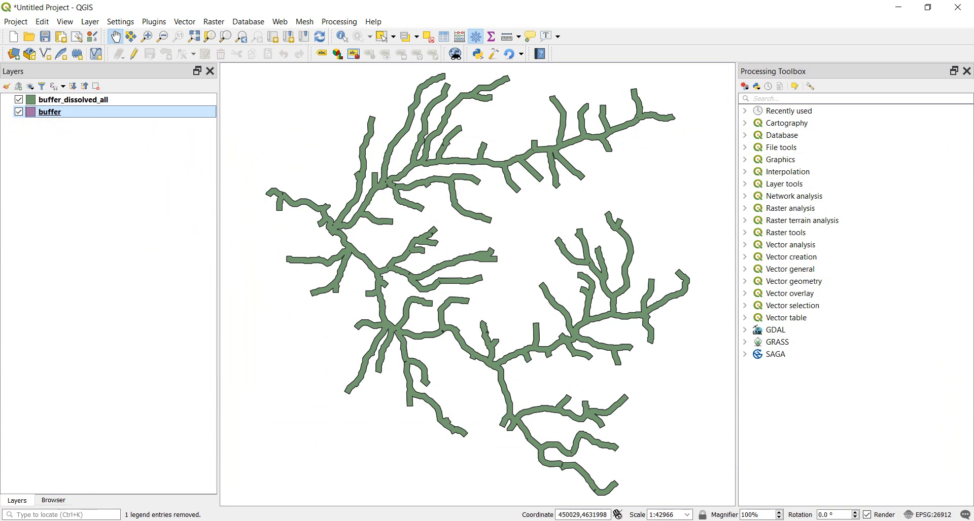
- Add stream_order.shp from the Browser and place it above the buffer layers
click(54, 500)
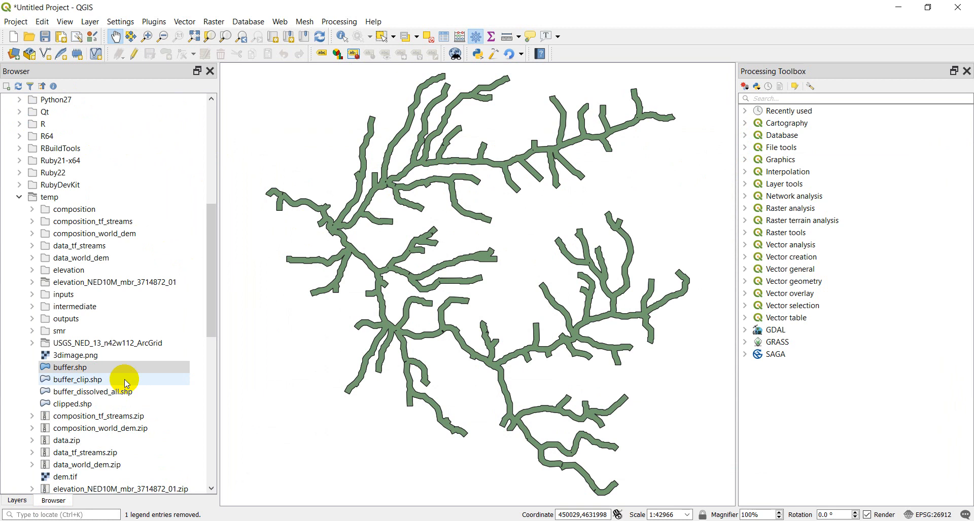
scroll(124, 379, down, 5)
scroll(124, 380, down, 5)
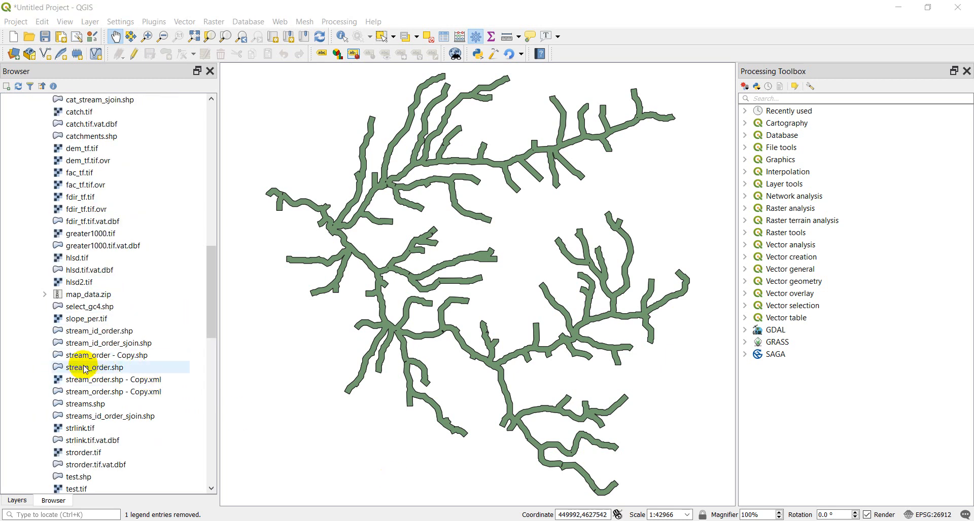
drag(83, 370, 340, 395)
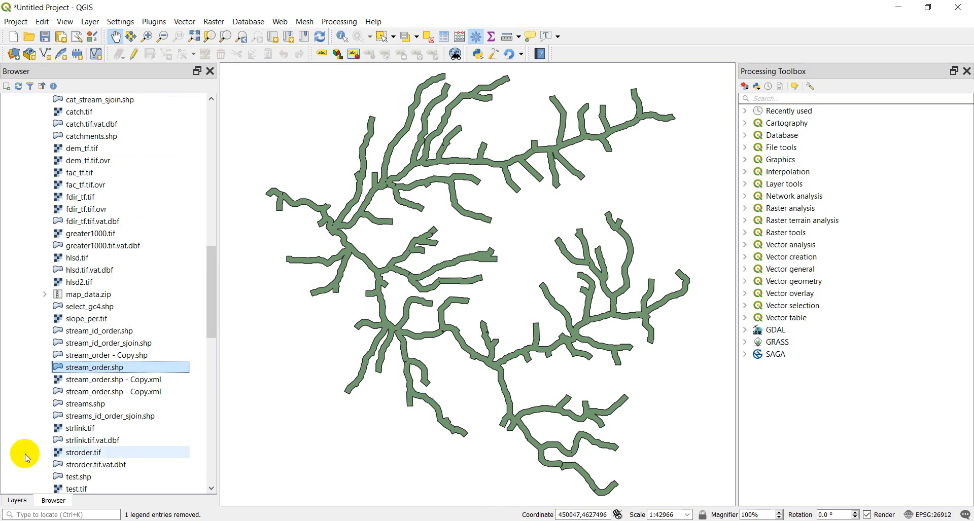
click(17, 501)
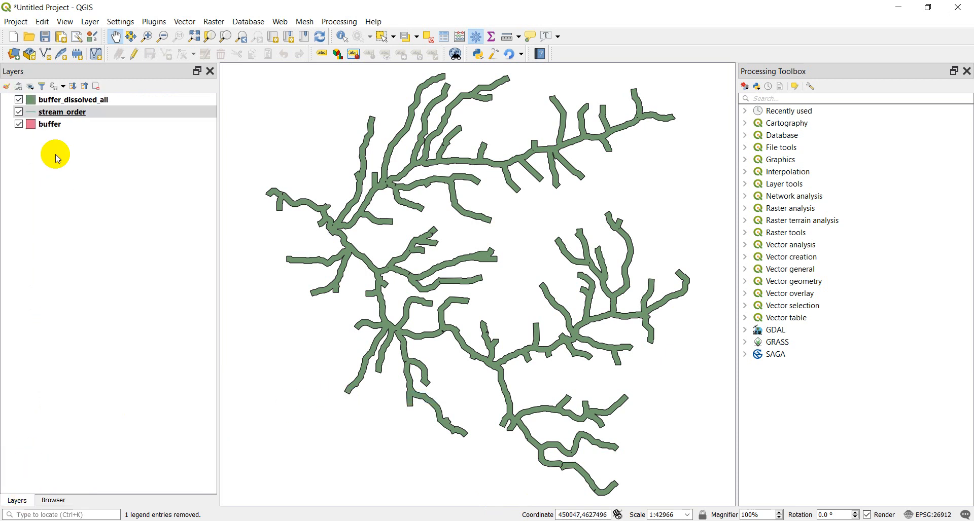
drag(54, 100, 68, 114)
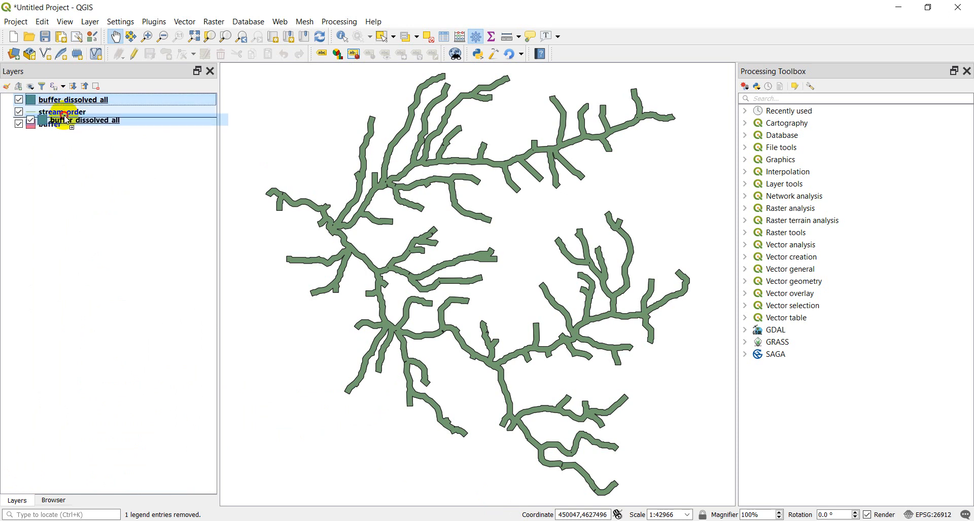
- Remove the buffer_dissolved_all layer from the project
right_click(68, 114)
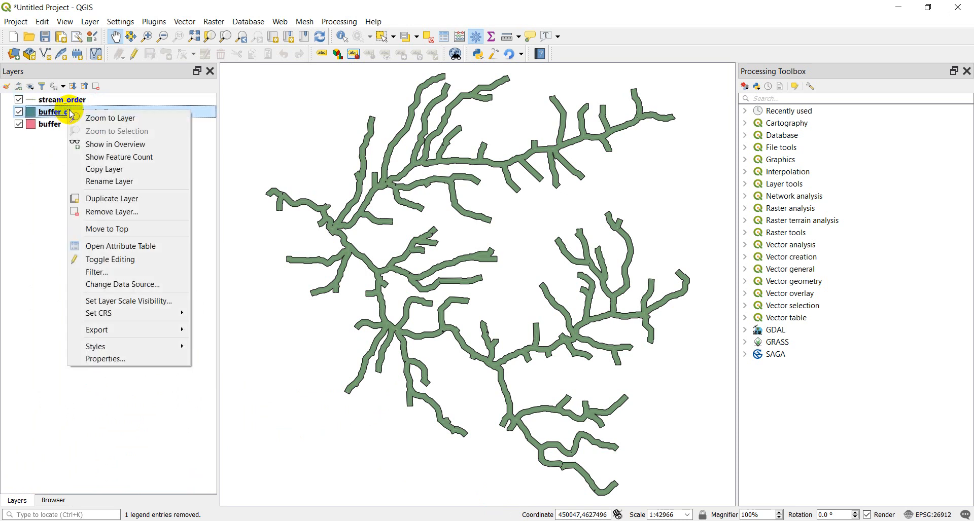
click(123, 214)
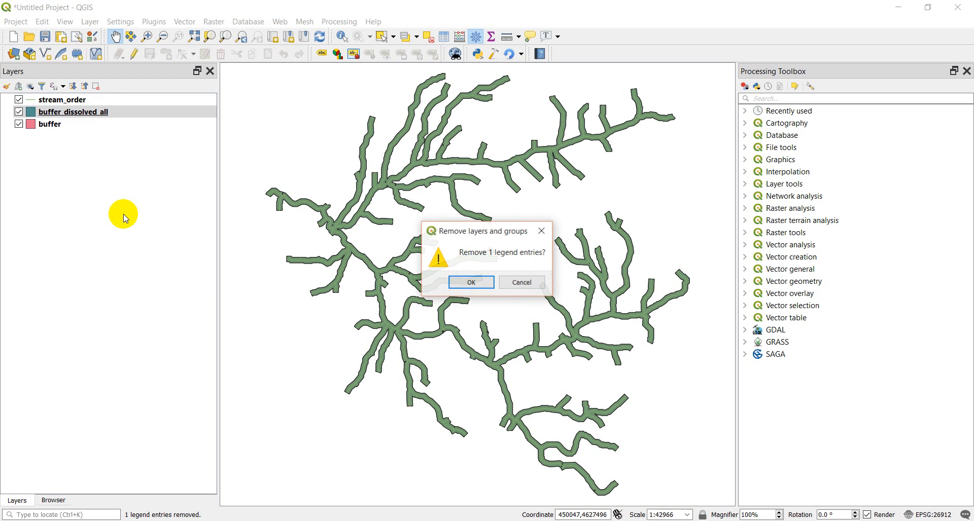
click(473, 277)
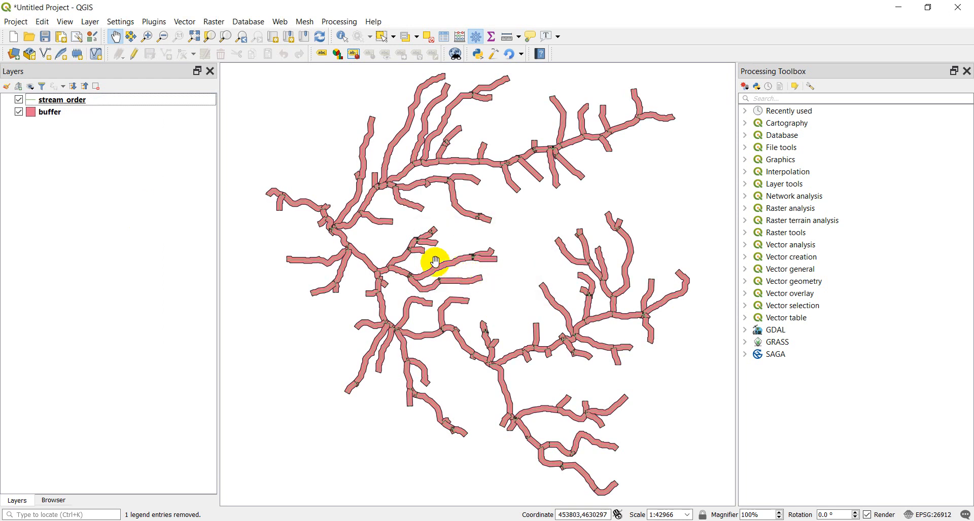
- Hide the buffer layer and bring up stream_order's layer properties
click(61, 100)
click(30, 113)
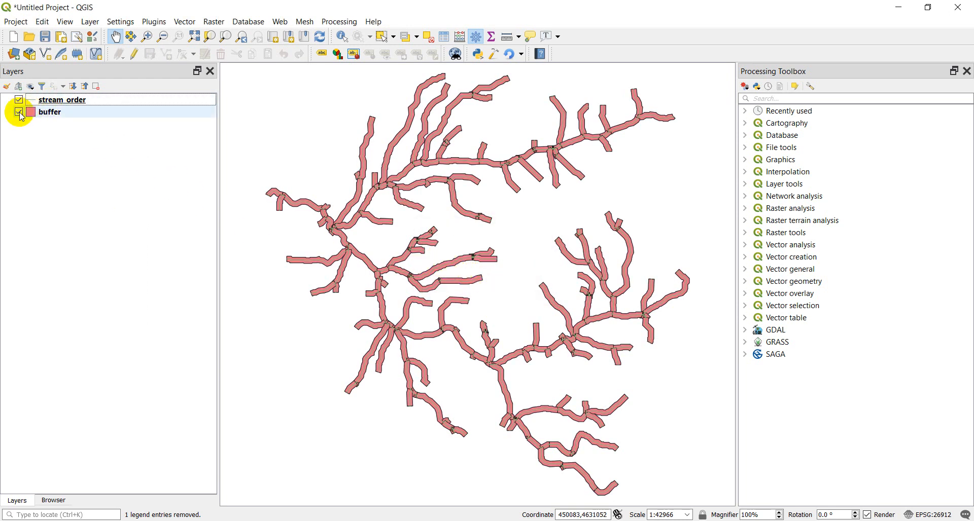
click(19, 113)
click(63, 100)
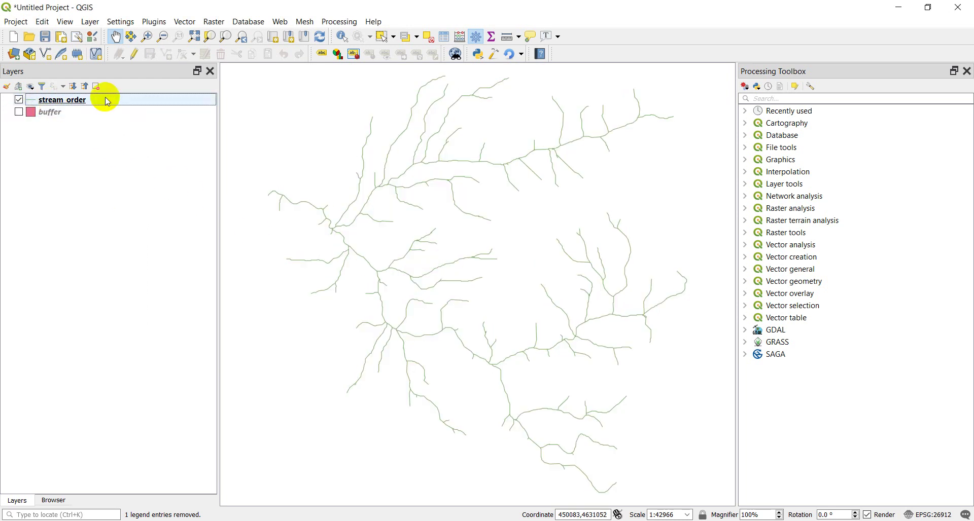
click(58, 101)
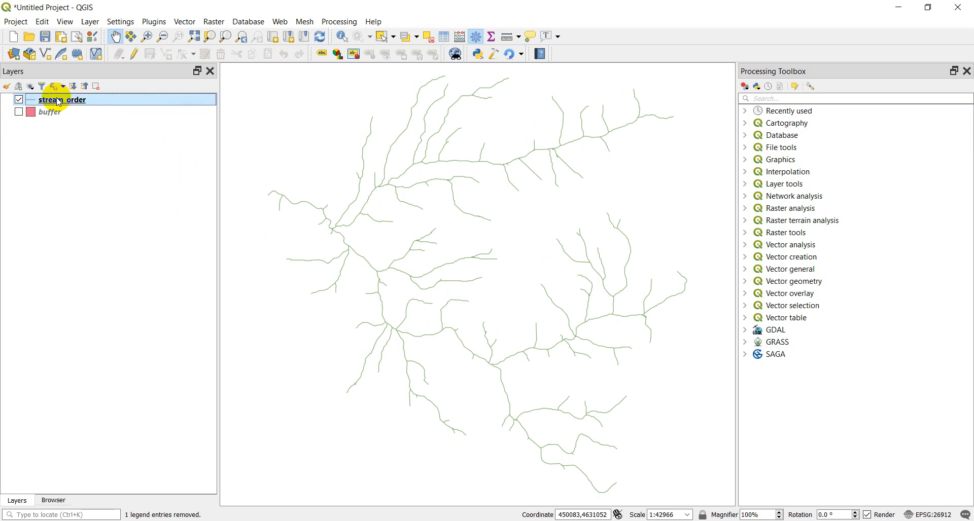
double_click(58, 101)
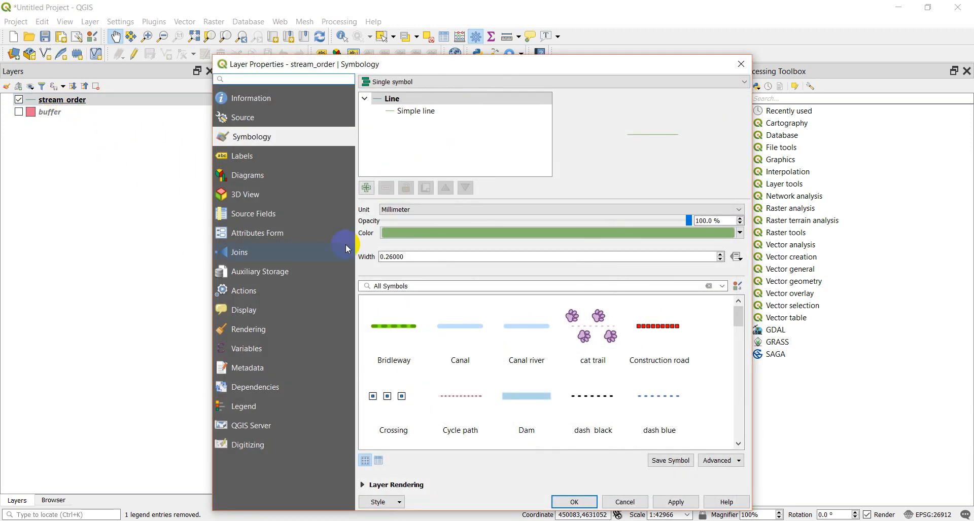
- Style stream_order as Categorized by GRID_CODE classes 1-4 with a thicker line symbol
click(419, 82)
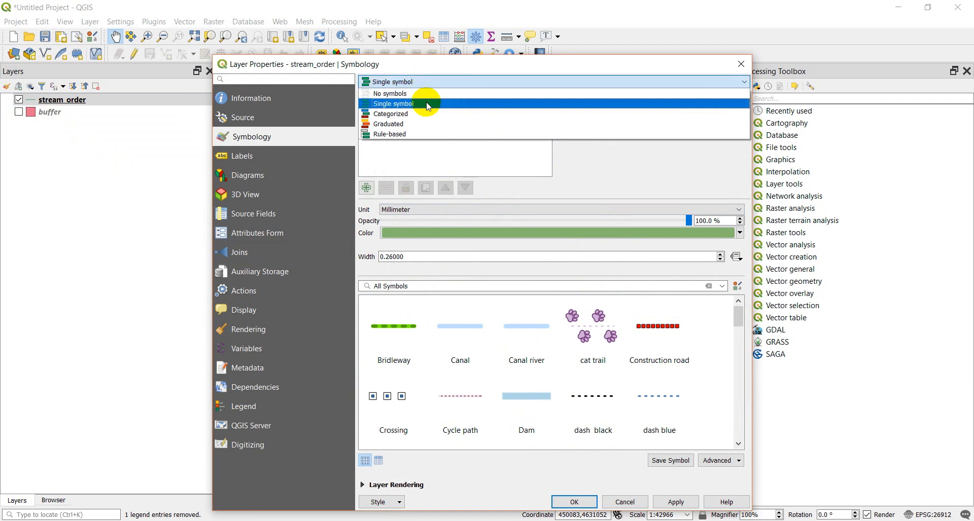
click(403, 110)
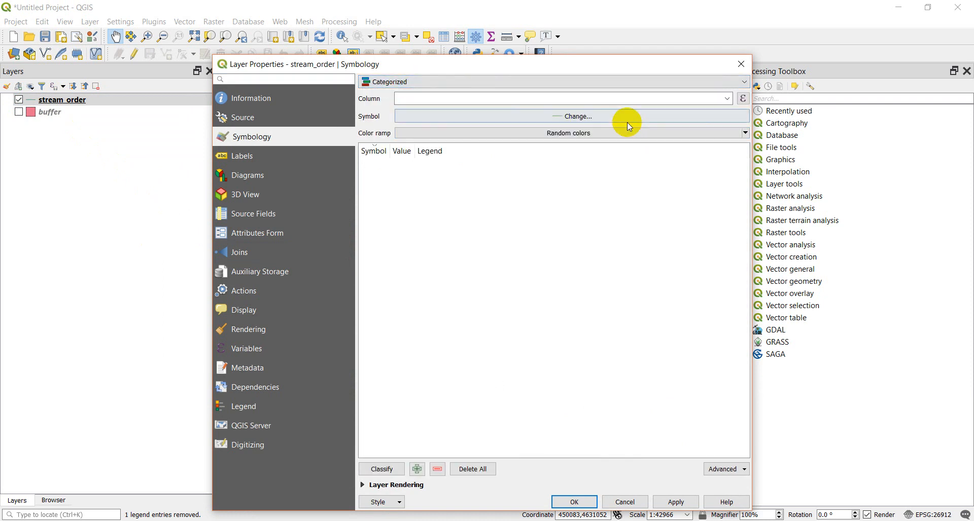
click(727, 99)
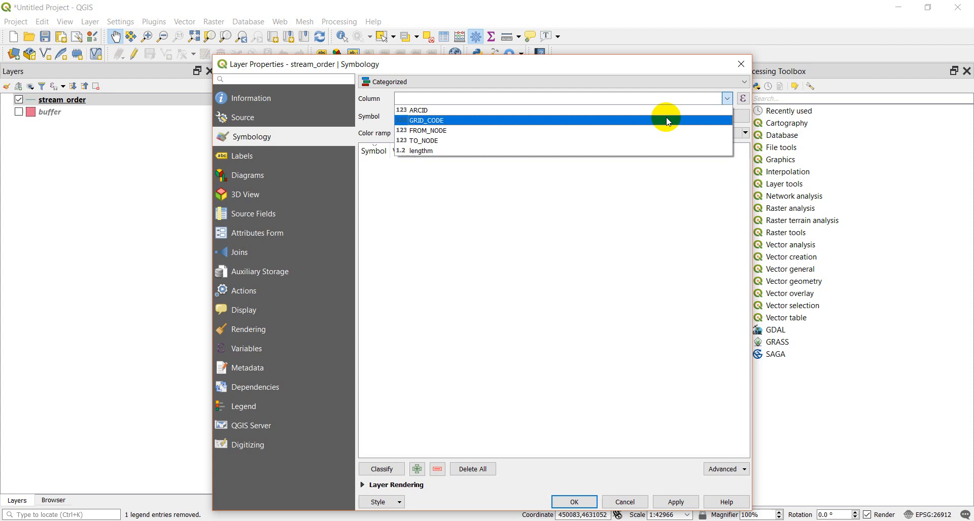
click(665, 118)
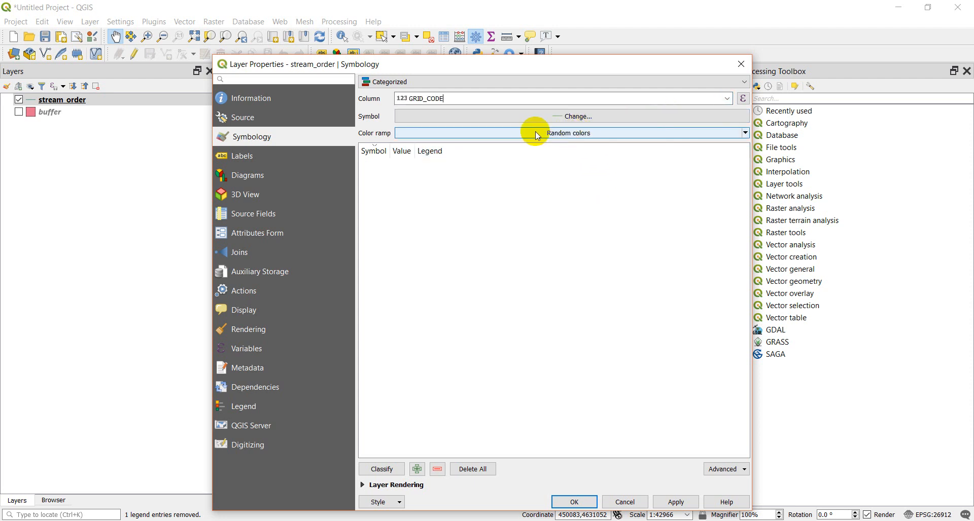
click(384, 469)
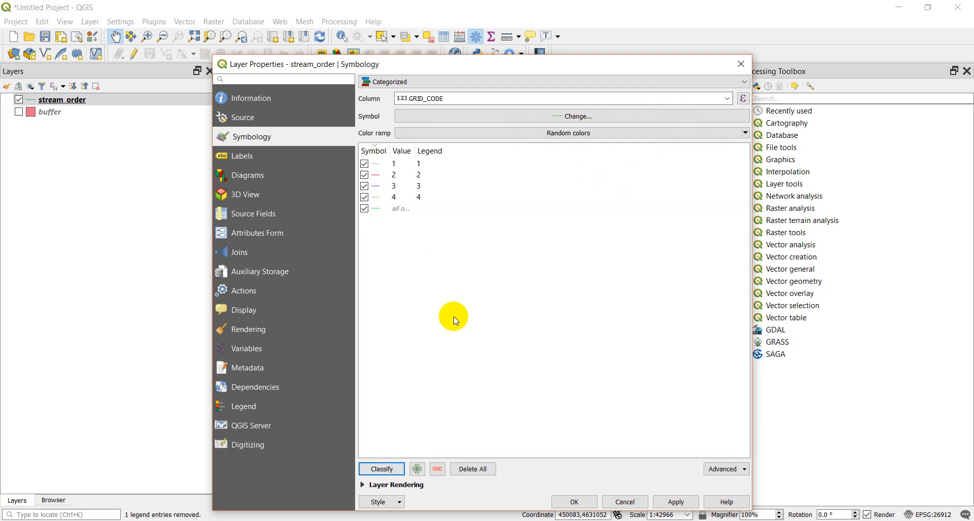
click(555, 117)
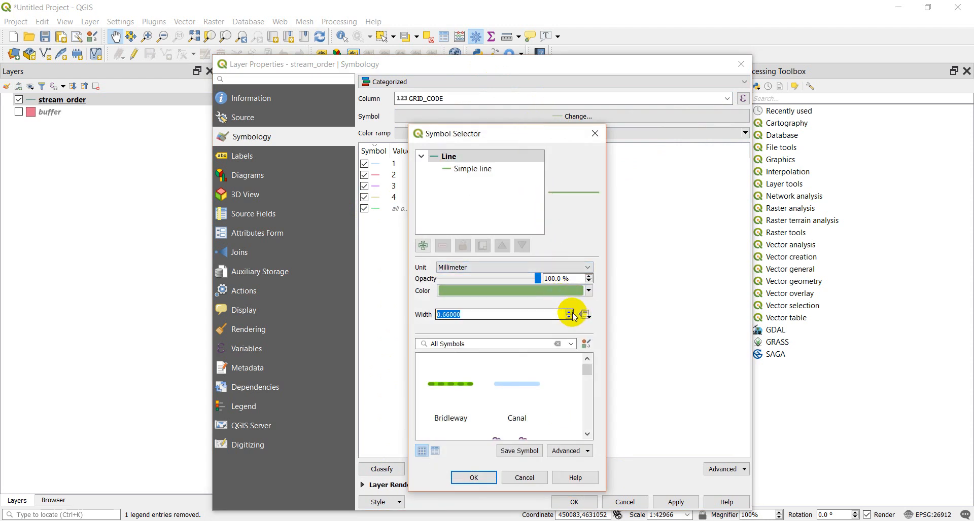
click(473, 478)
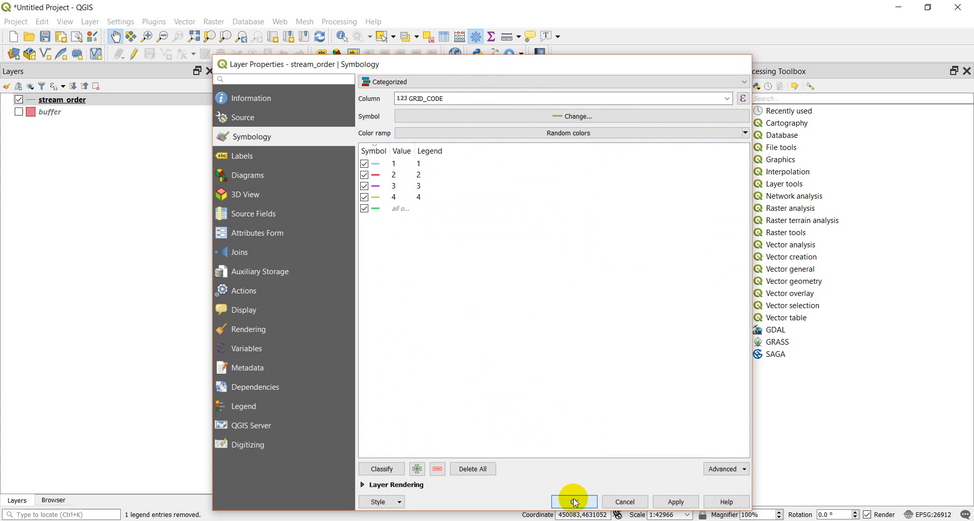
click(574, 502)
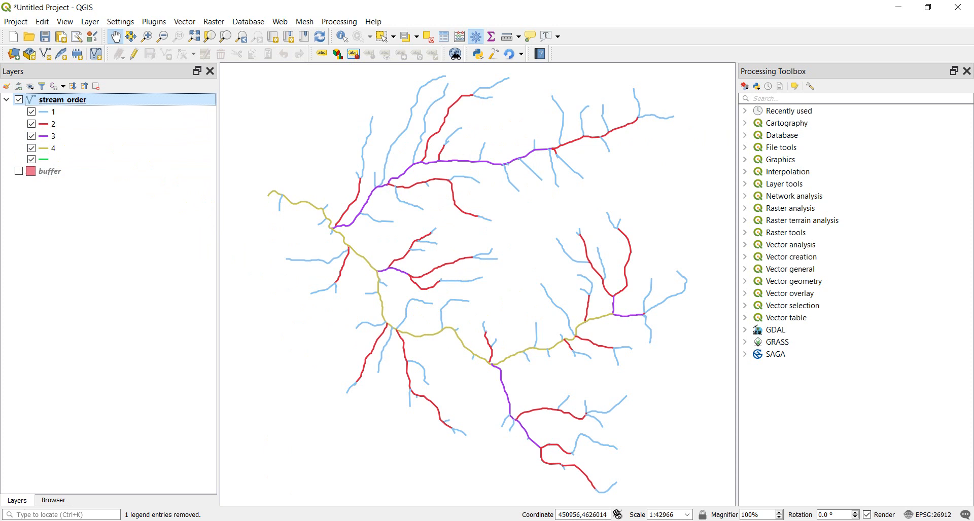
- Reopen the Python Console and add outfn2 = C:/temp/buffer_dissolved_strord.shp
click(154, 21)
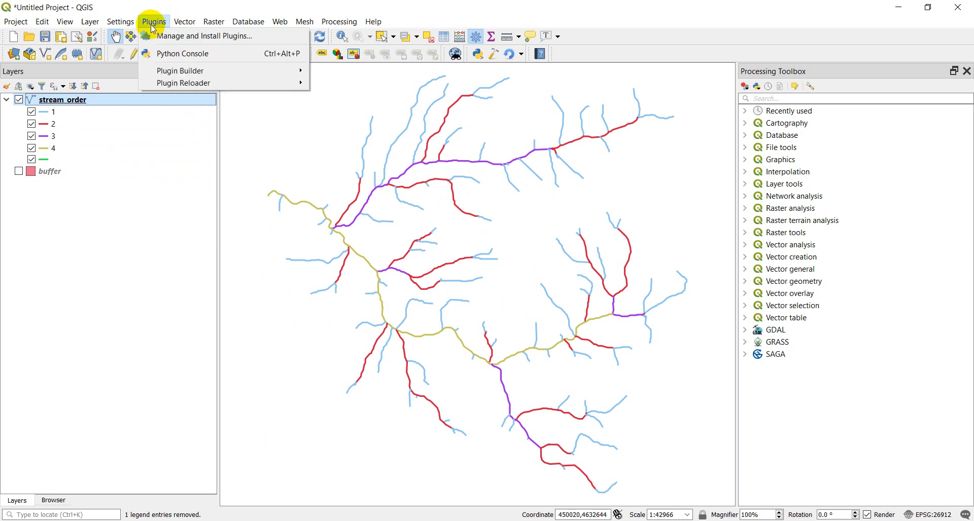
click(177, 40)
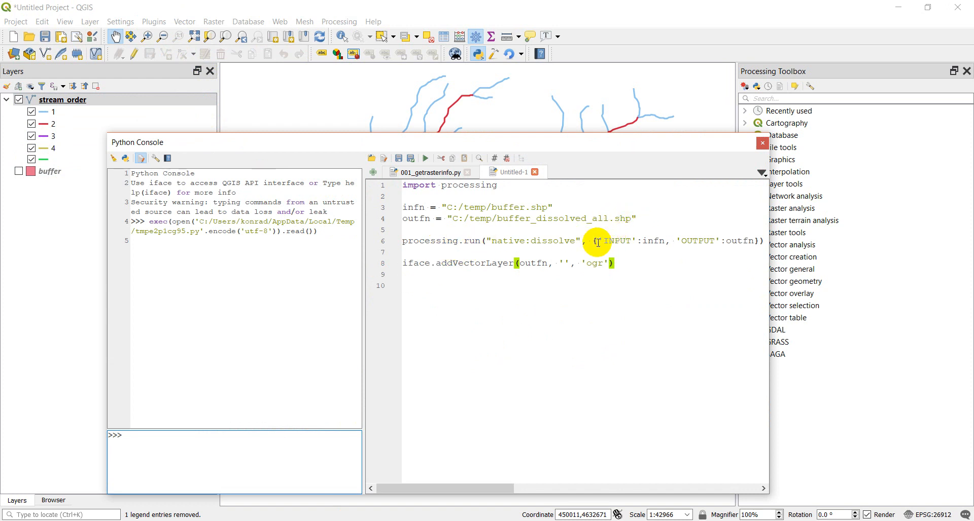
click(643, 219)
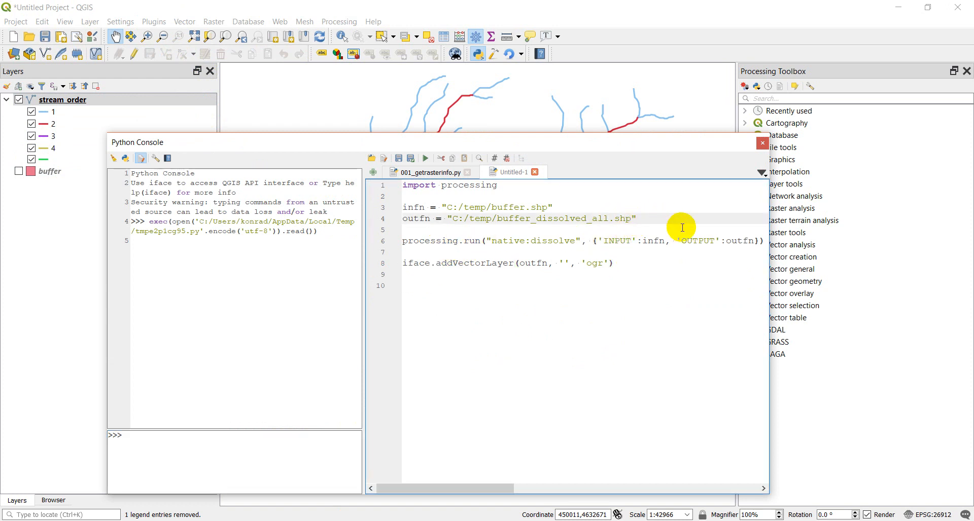
key(Return)
text(outfn2 = "C:/)
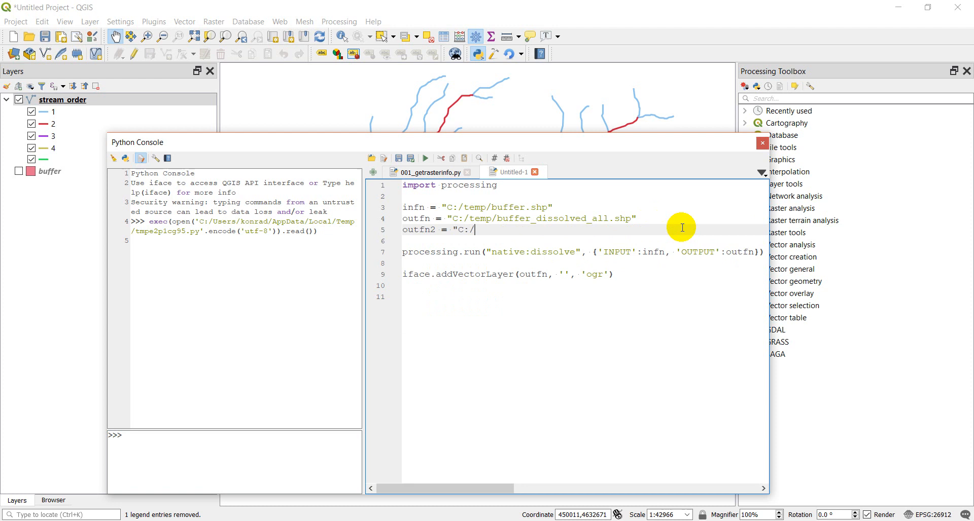
text(temp)
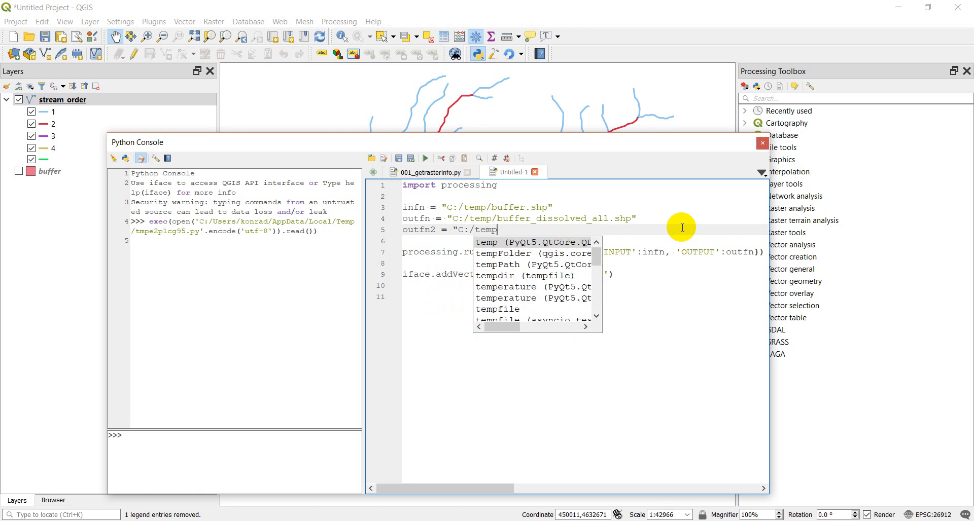
text(/buffer_dissolved_strord.shp")
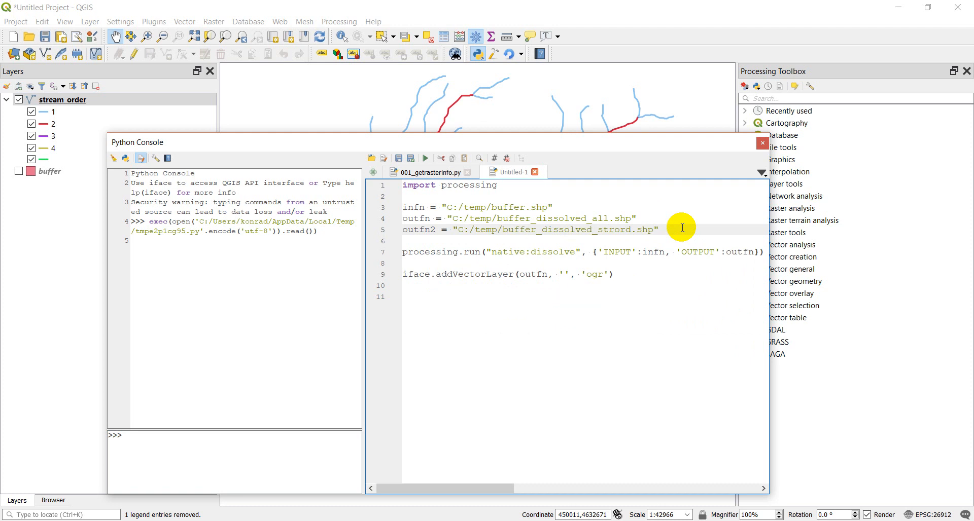
drag(490, 489, 490, 488)
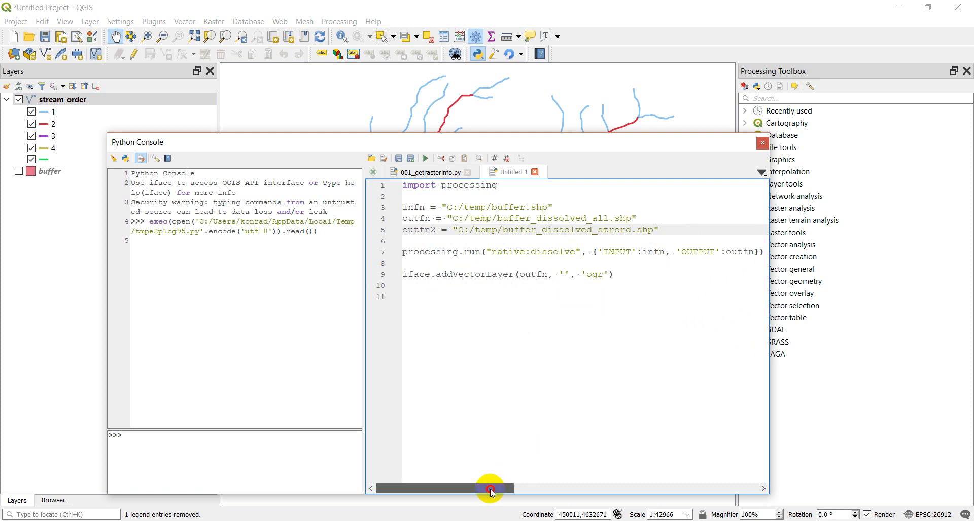
- Add a second native:dissolve call with FIELD GRID_CODE and OUTPUT outfn2
click(415, 262)
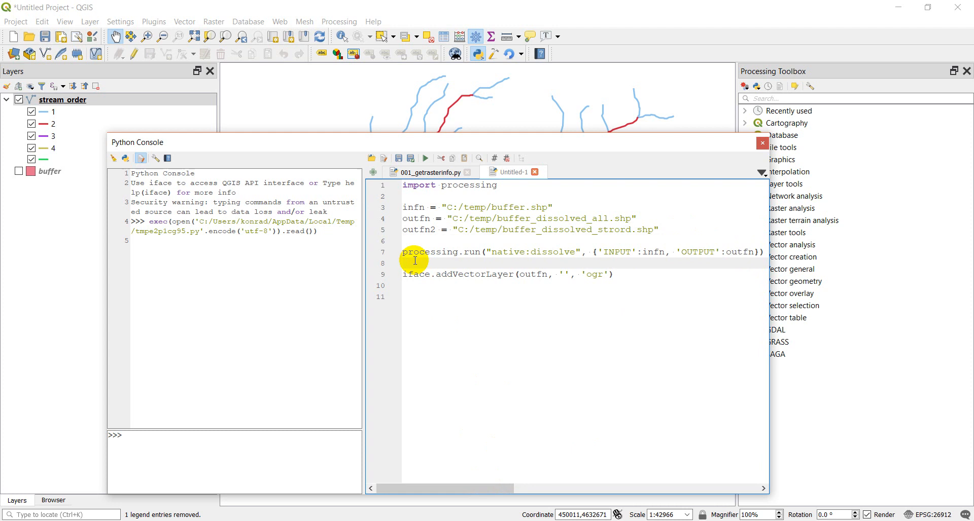
key(Return)
text(pr)
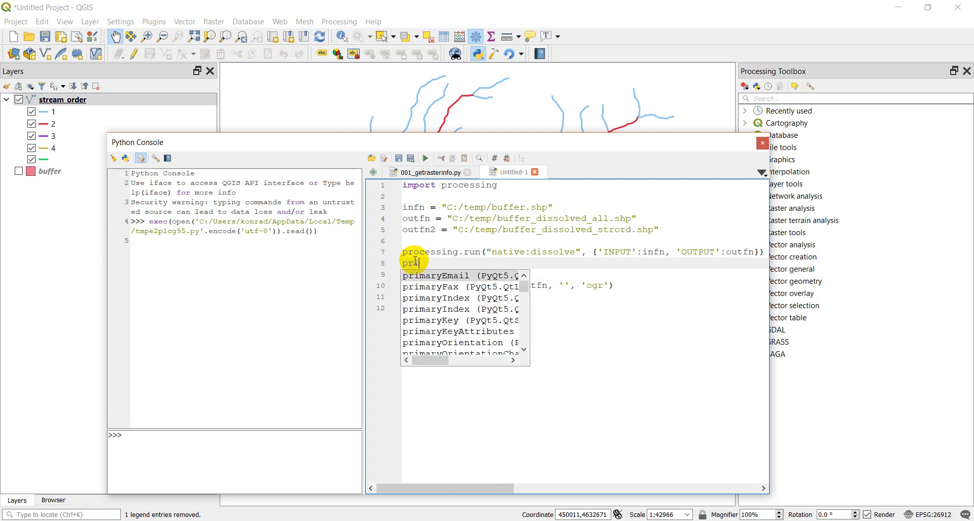
text(ocessing.run)
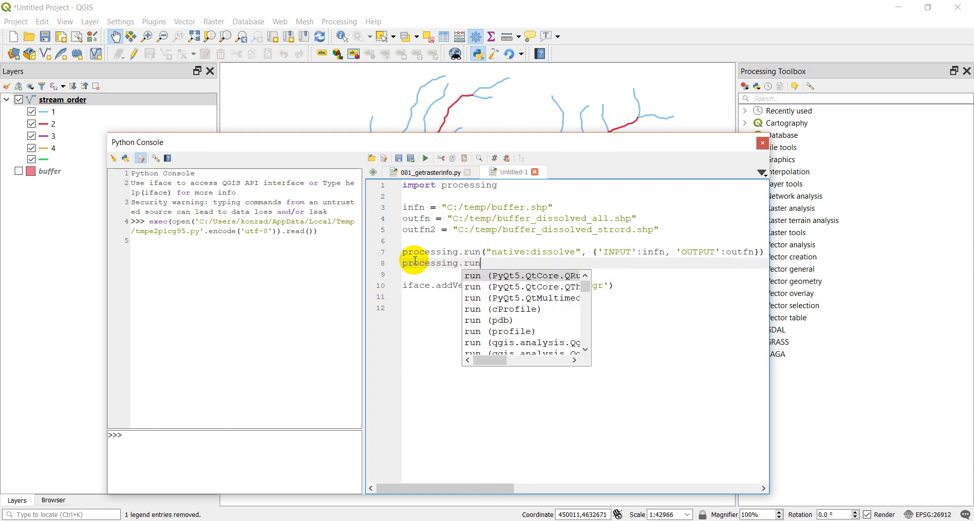
text(("native:dissolve", {)
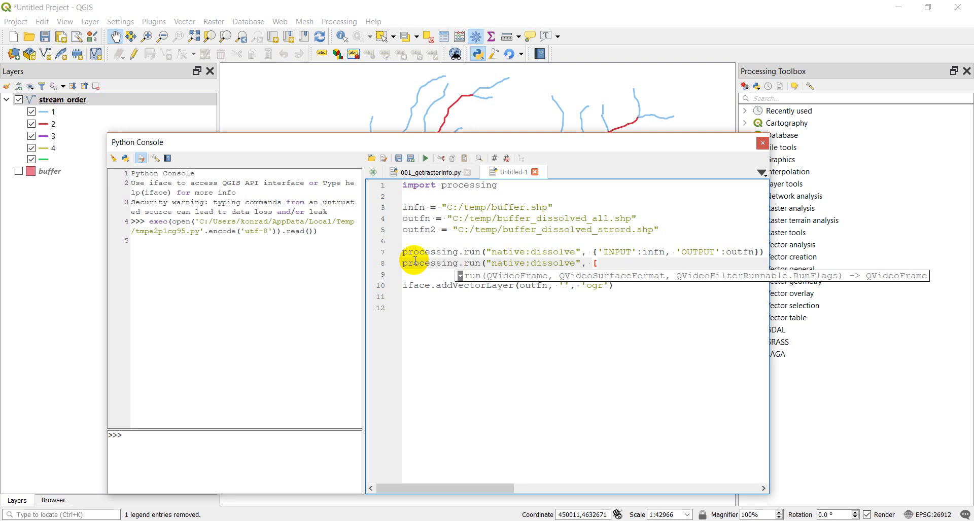
key(BackSpace)
text(':infn,)
text( \)
key(Return)
text('FIELDS)
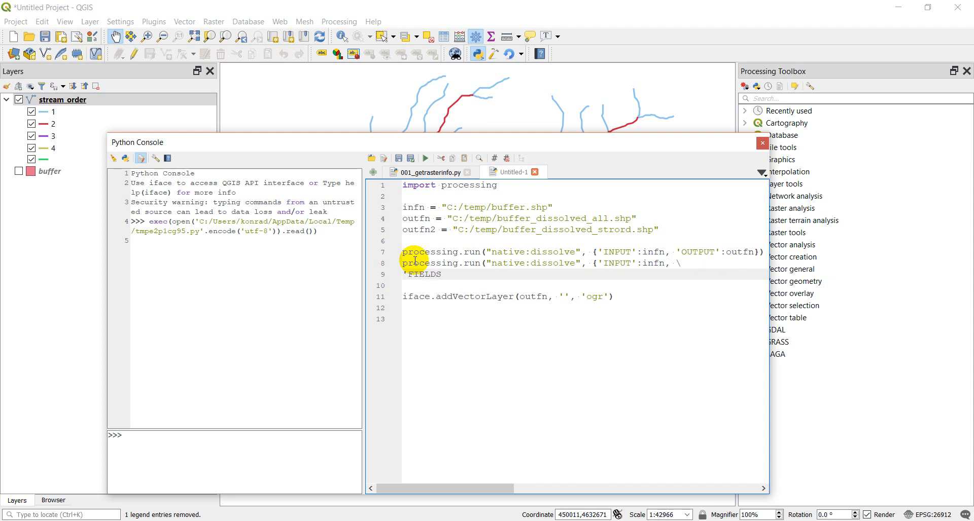
text(:['GR)
text(ID_CODE)
text('])
text(])
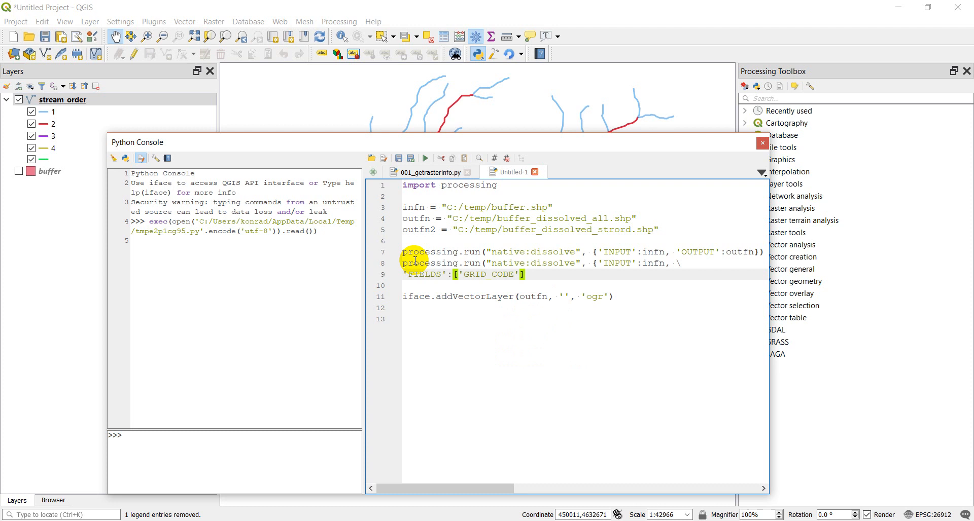
text(, )
text(OU)
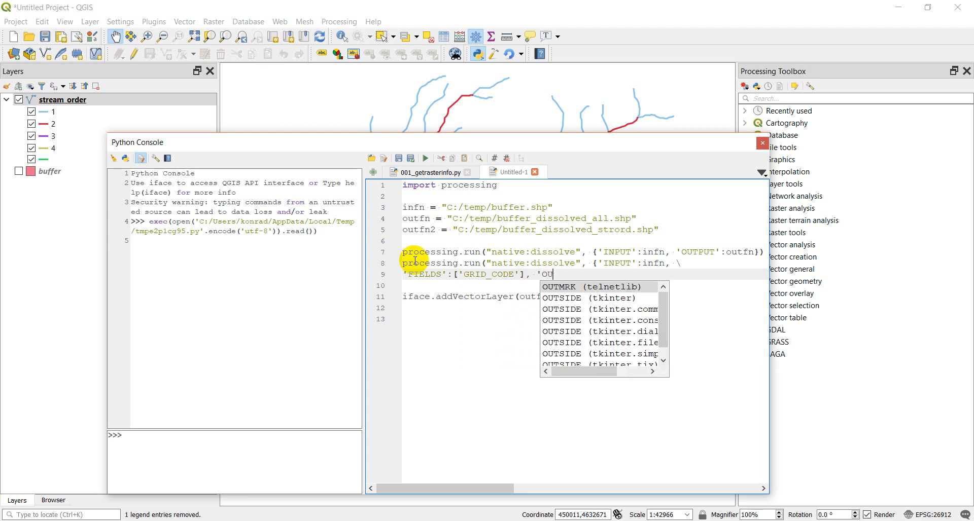
text(PUT':)
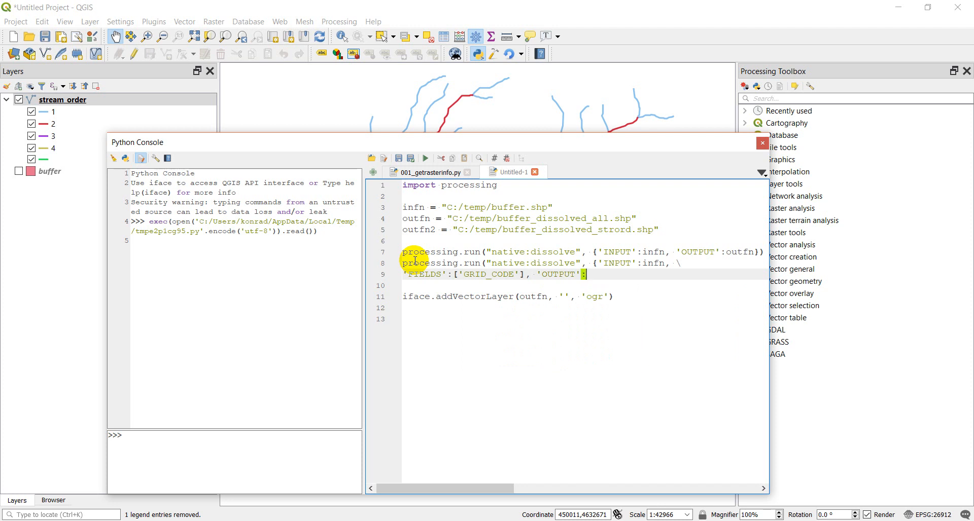
text(utfn2)
text(})
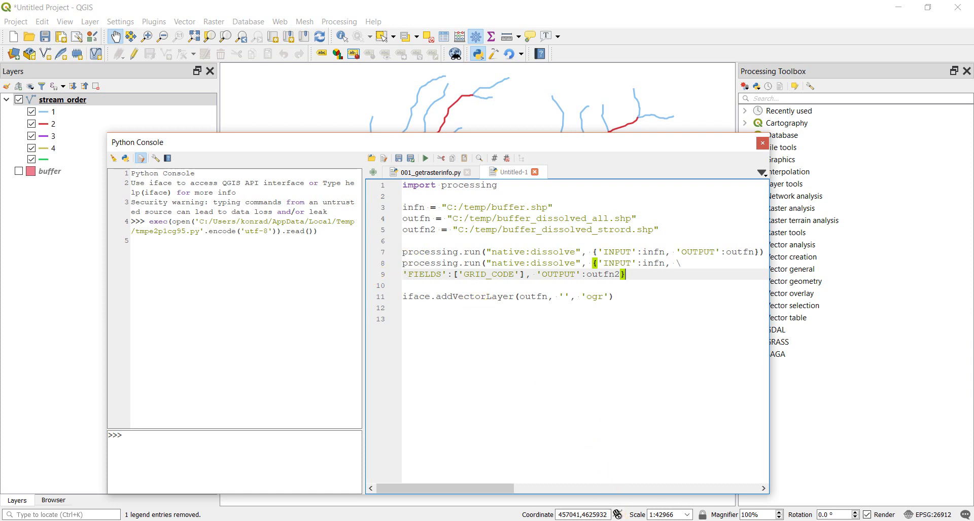
click(446, 275)
key(BackSpace)
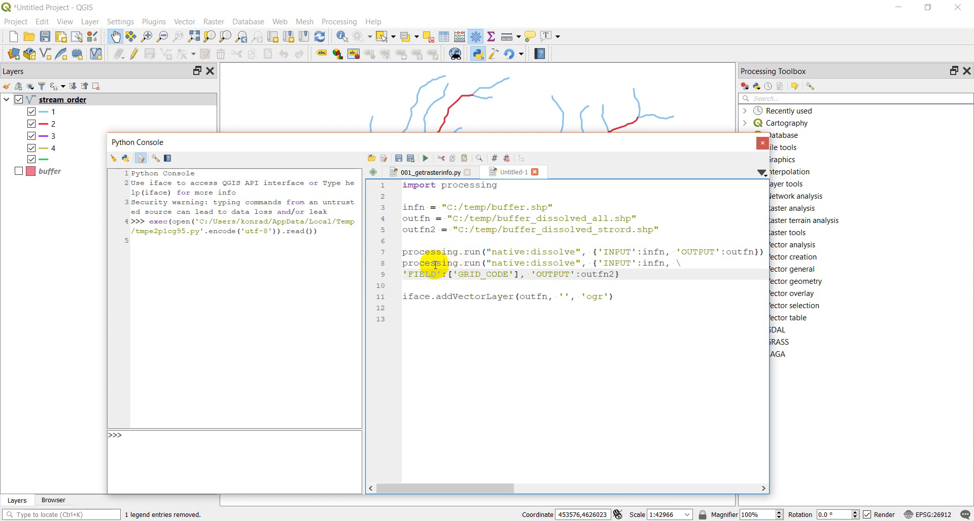
- Comment out the first dissolve on line 7 and make addVectorLayer load outfn2
click(403, 251)
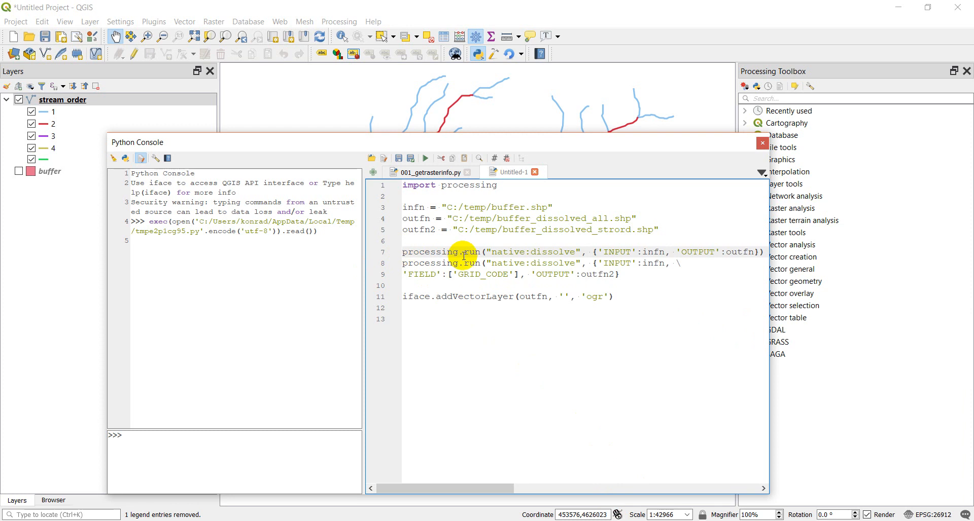
text(#)
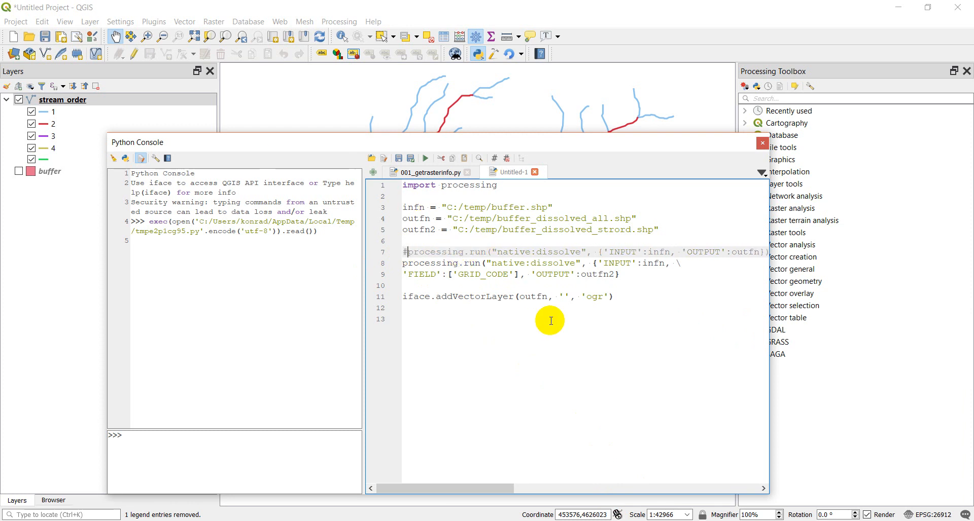
click(548, 296)
text(2)
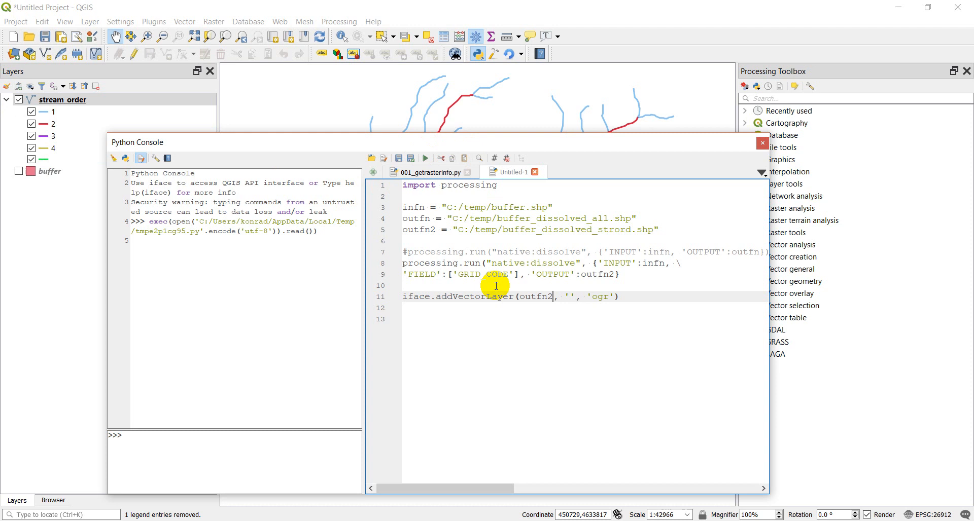
mouse_move(495, 141)
mouse_down()
mouse_move(451, 204)
mouse_move(450, 135)
mouse_up()
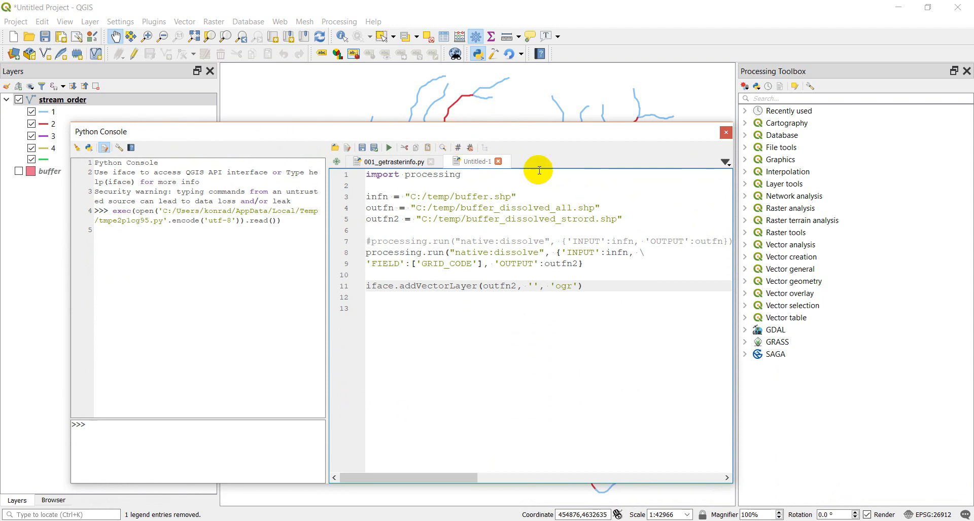
- Run, add the missing closing parenthesis on line 9, and rerun to load buffer_dissolved_strord
click(388, 147)
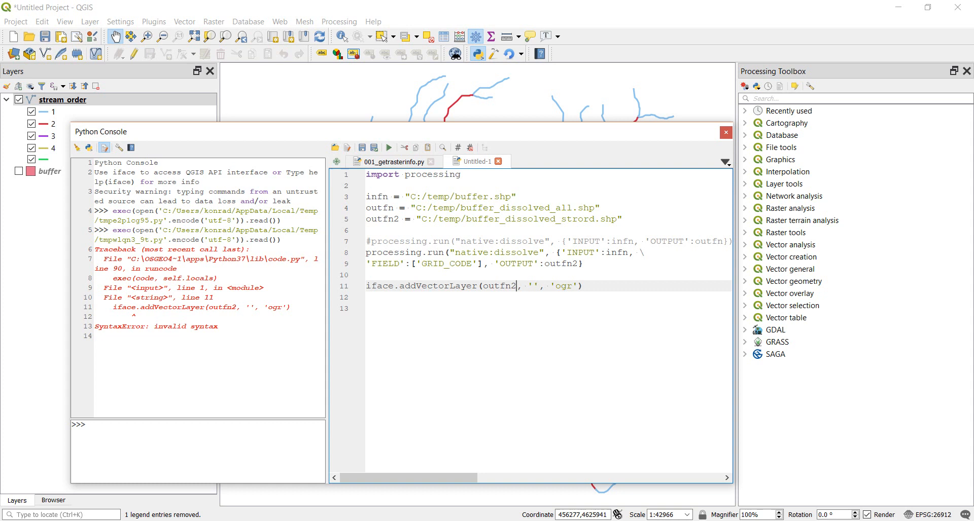
click(583, 264)
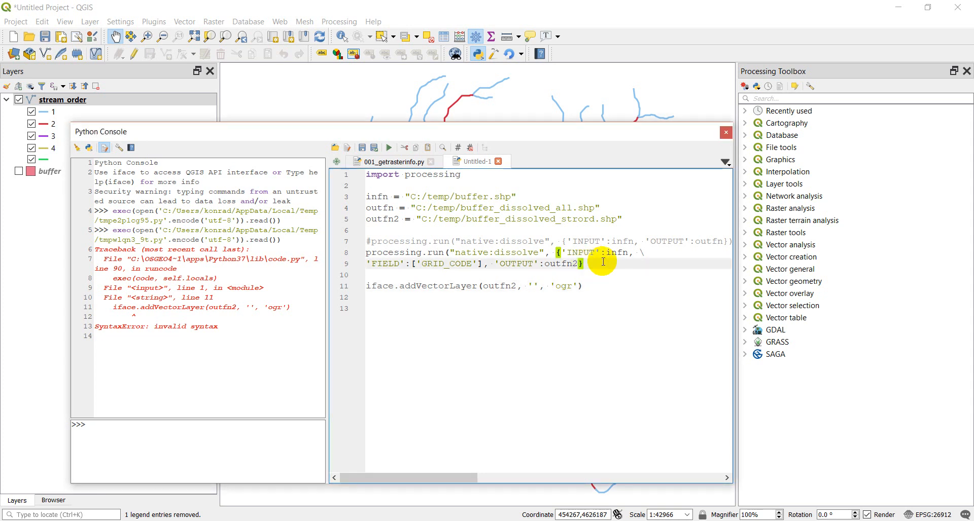
text())
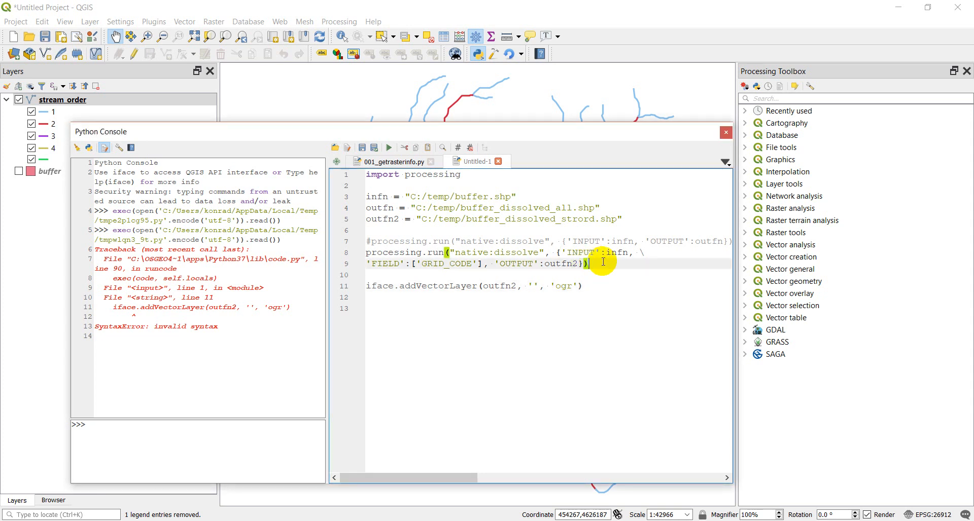
click(390, 147)
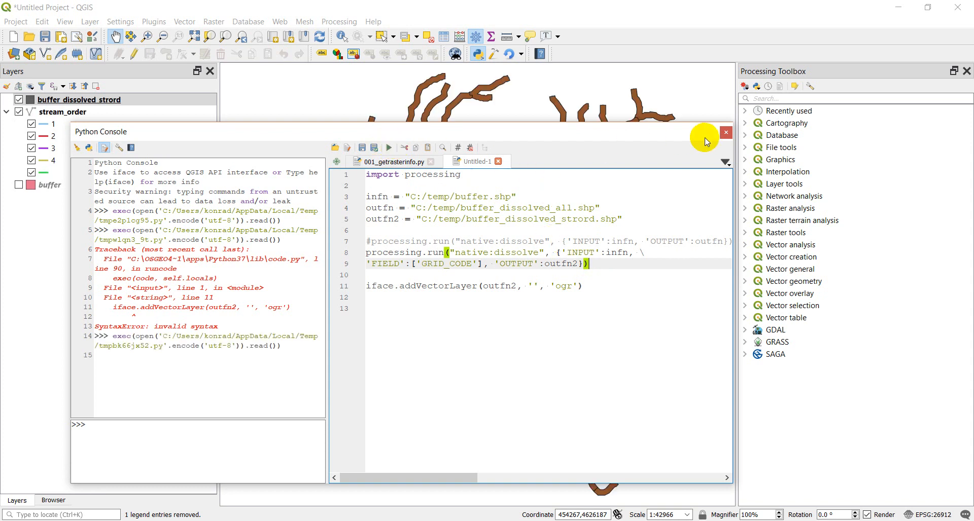
- Close the Python console and view the attribute table of buffer_dissolved_strord
click(726, 132)
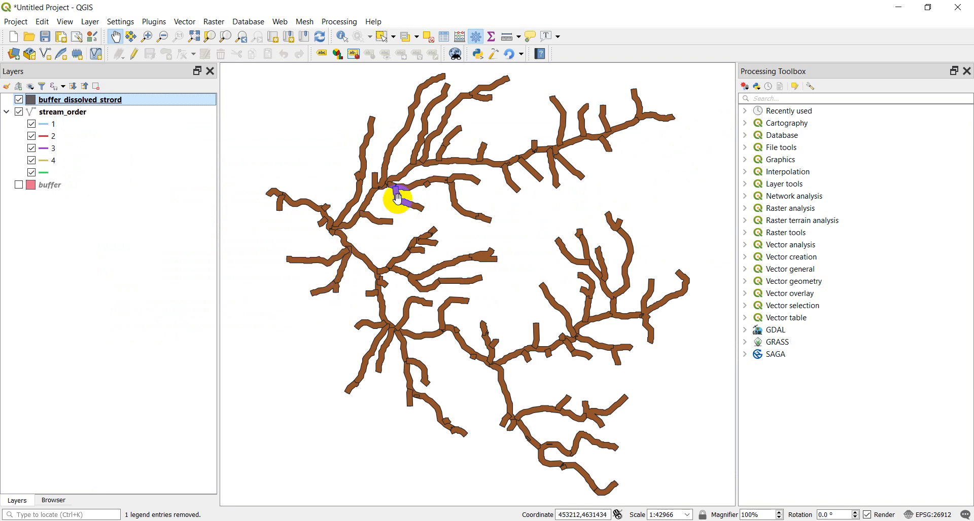
right_click(68, 101)
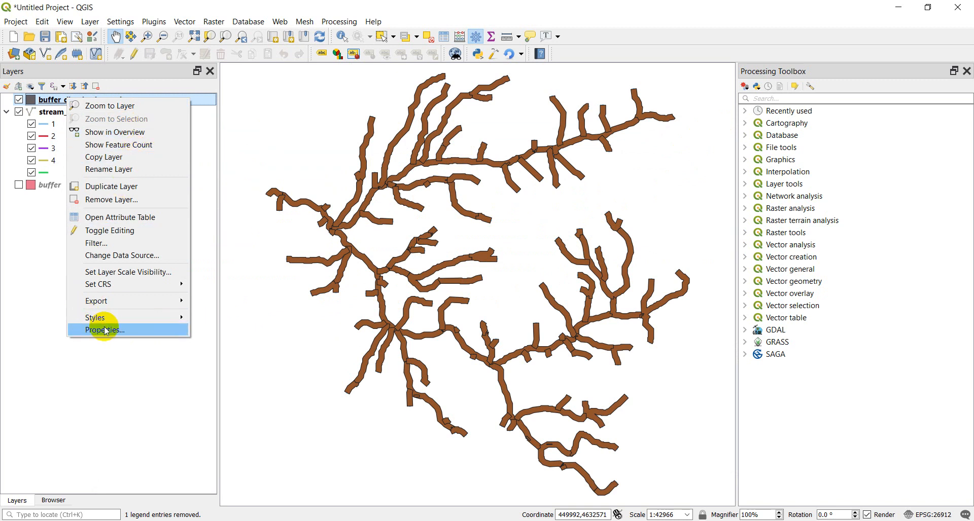
click(108, 216)
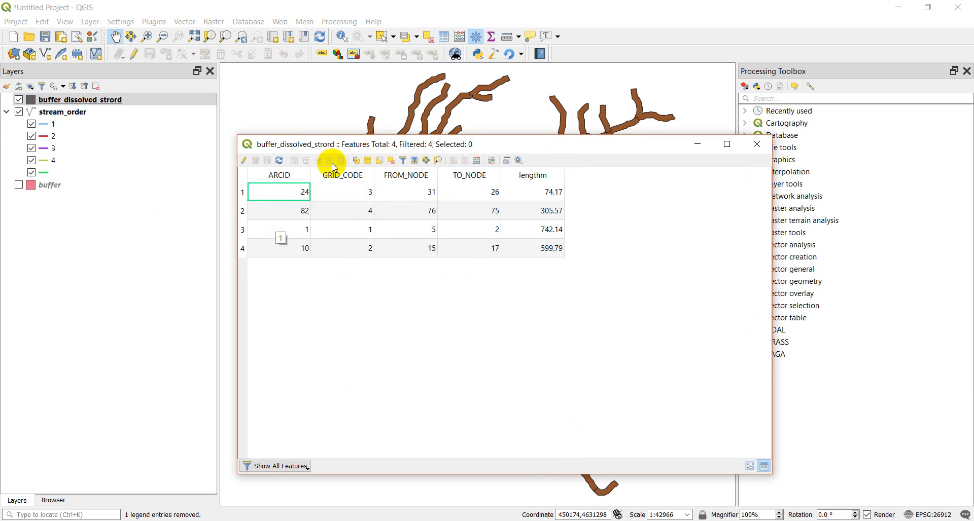
- Select the GRID_CODE 1 feature to see it on the map, then clear the selection
click(242, 229)
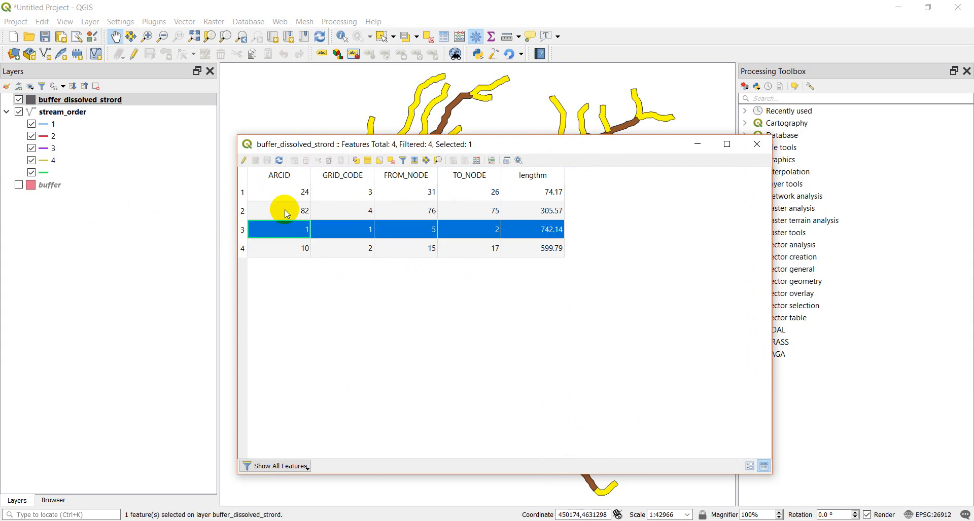
mouse_move(392, 145)
mouse_down()
mouse_move(404, 481)
mouse_move(453, 122)
mouse_up()
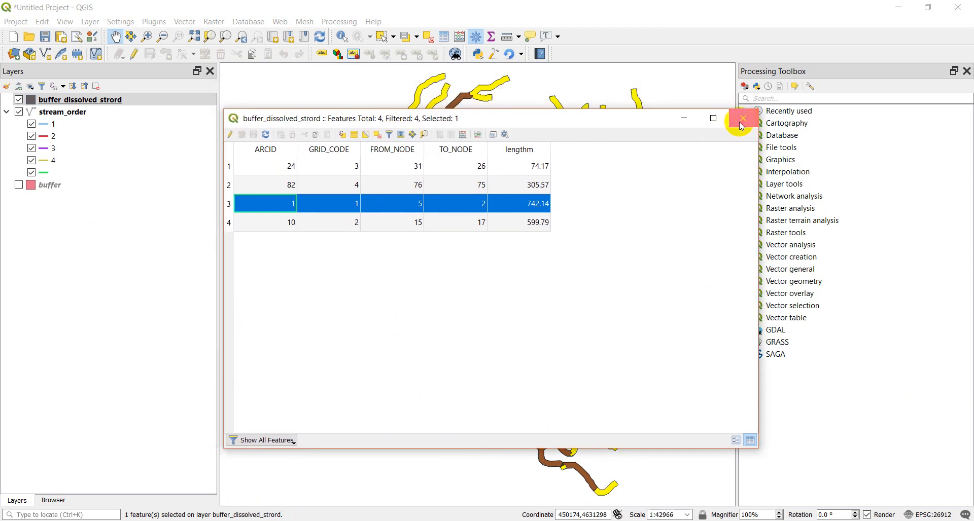
click(743, 118)
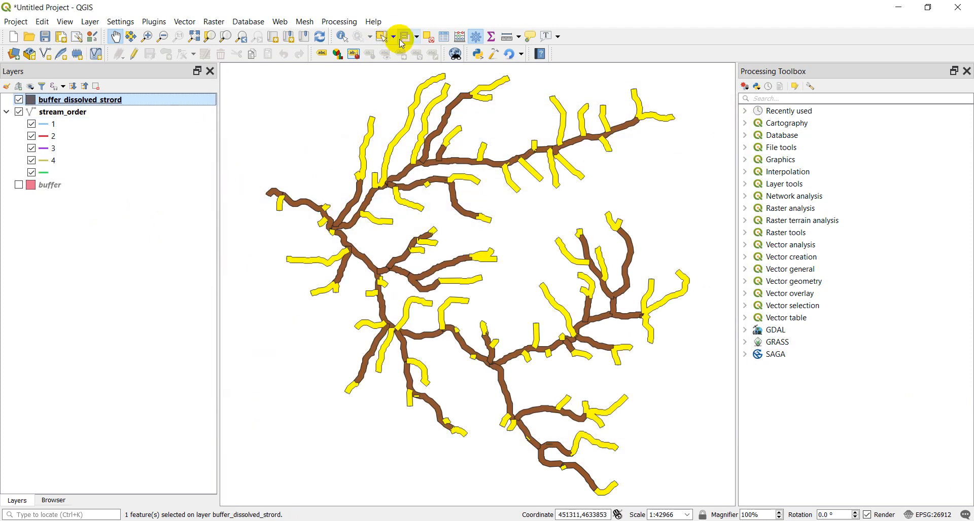
click(434, 35)
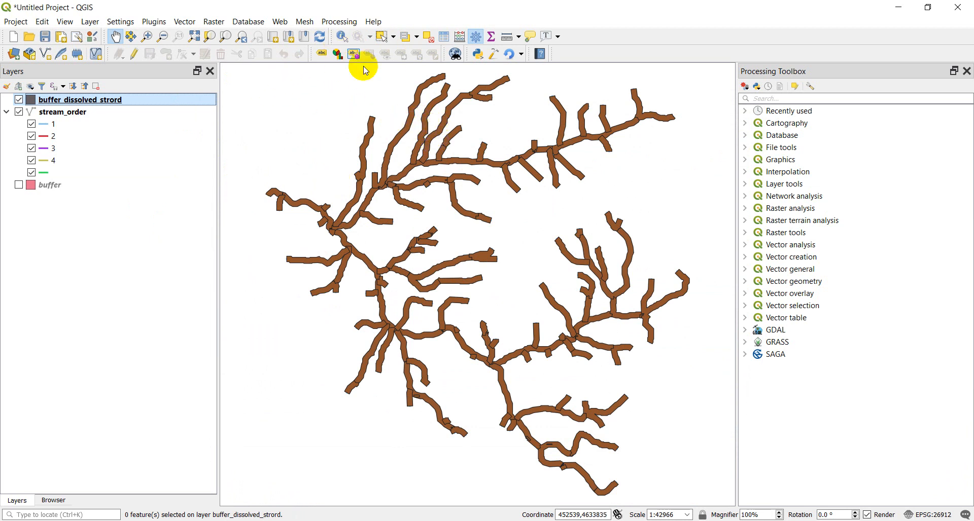
- Review the native:dissolve by GRID_CODE command in the Processing History, then close it
click(339, 22)
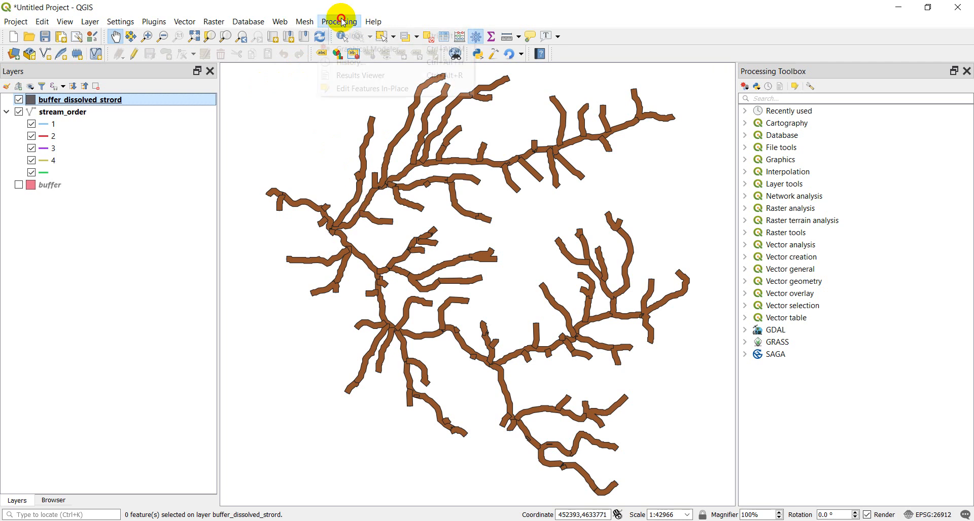
click(349, 61)
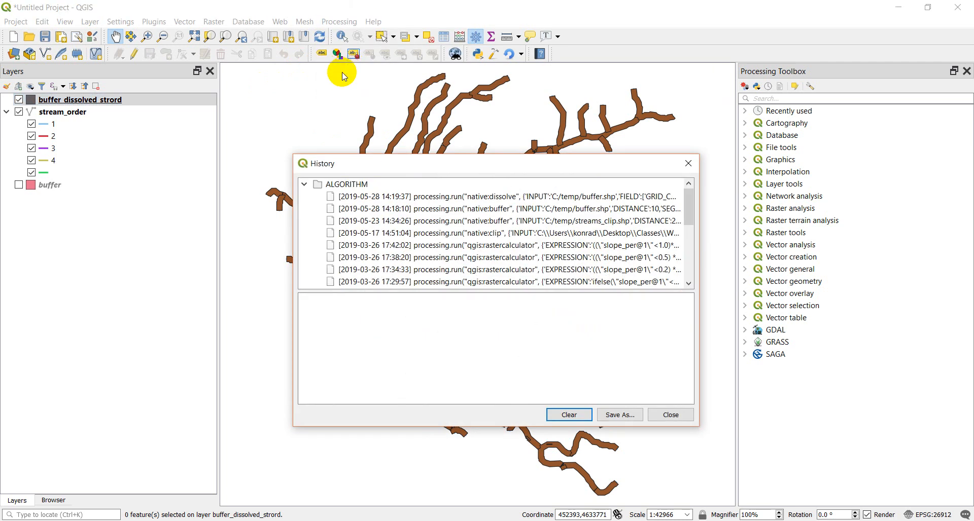
click(416, 200)
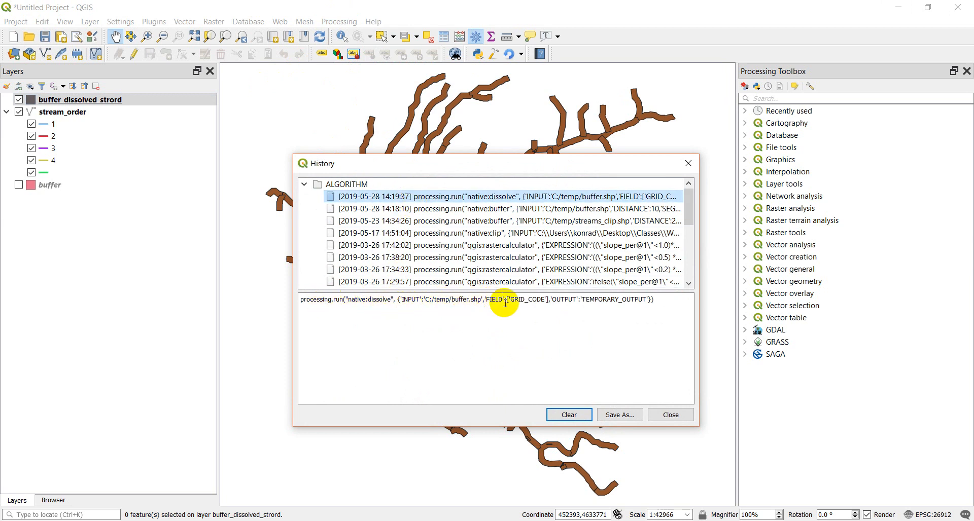
drag(659, 301, 251, 298)
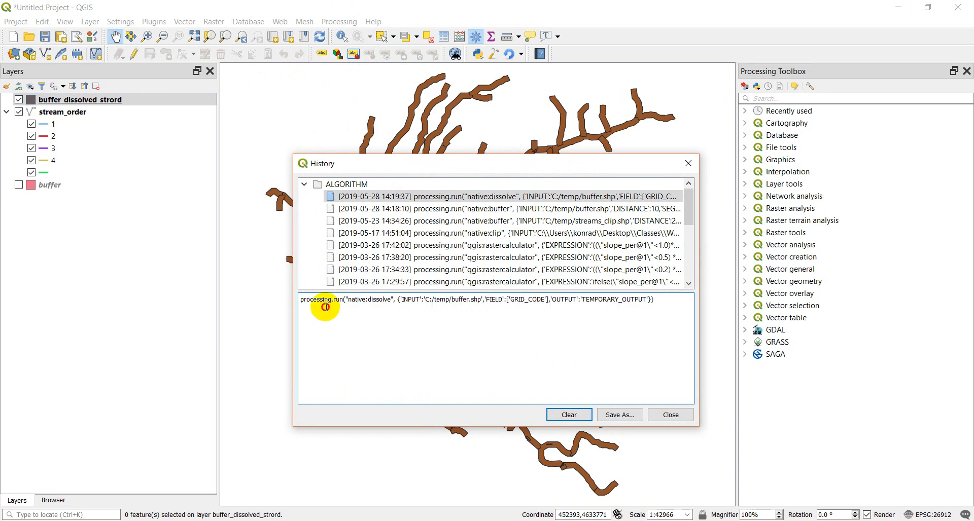
click(391, 303)
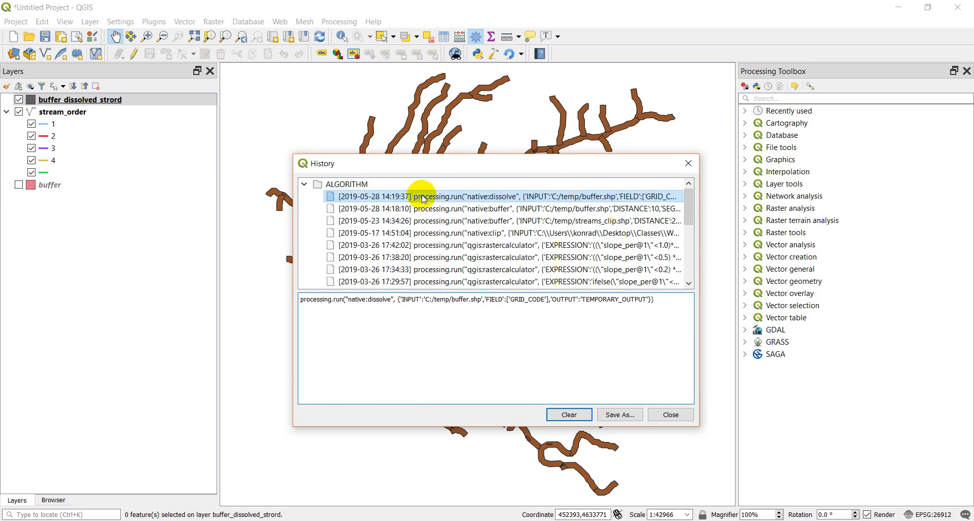
click(688, 163)
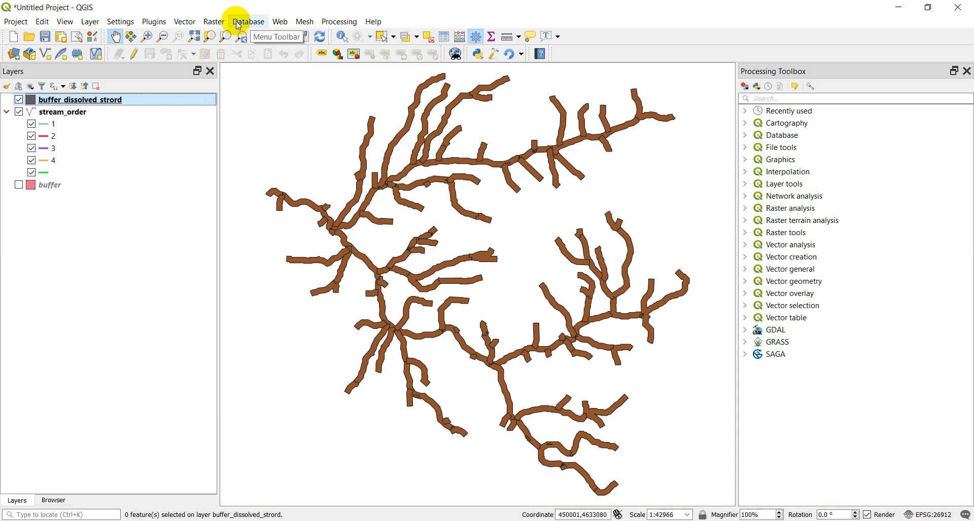
- Reopen the Python console from the Plugins menu
click(154, 21)
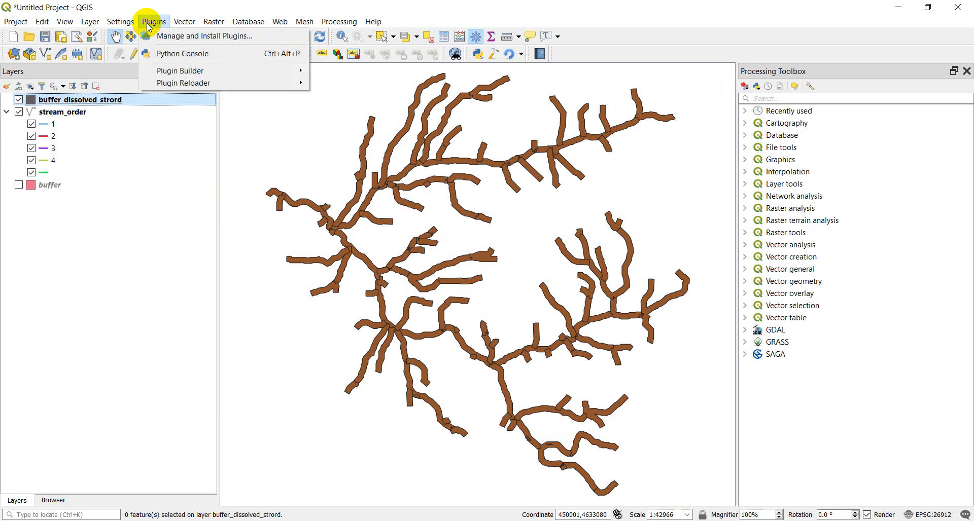
click(182, 53)
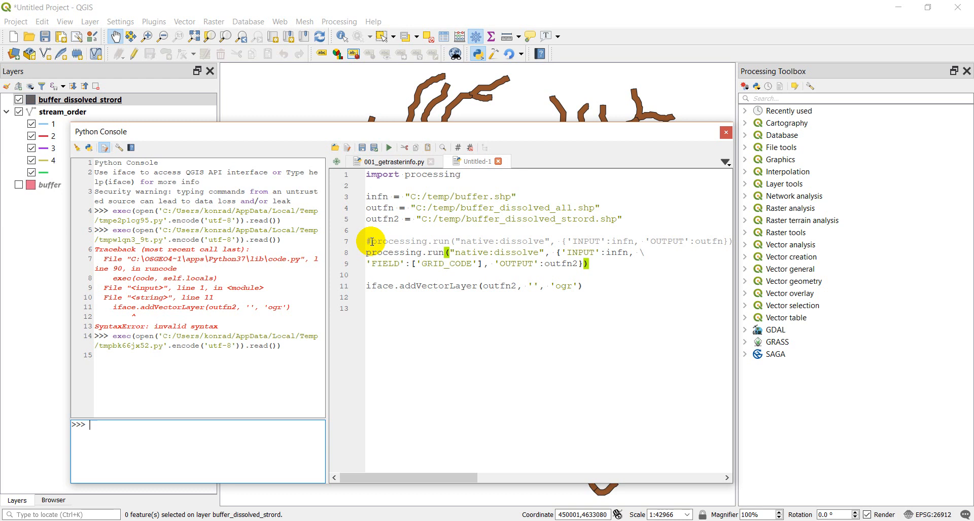
- Comment out the dissolve-by-GRID_CODE call on lines 8–9 and add a blank line below it
drag(366, 251, 577, 263)
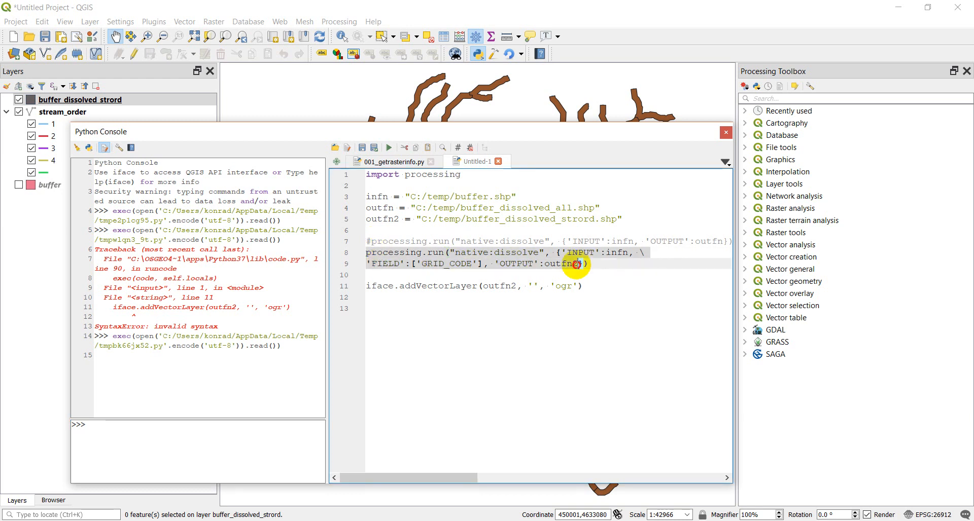
click(458, 148)
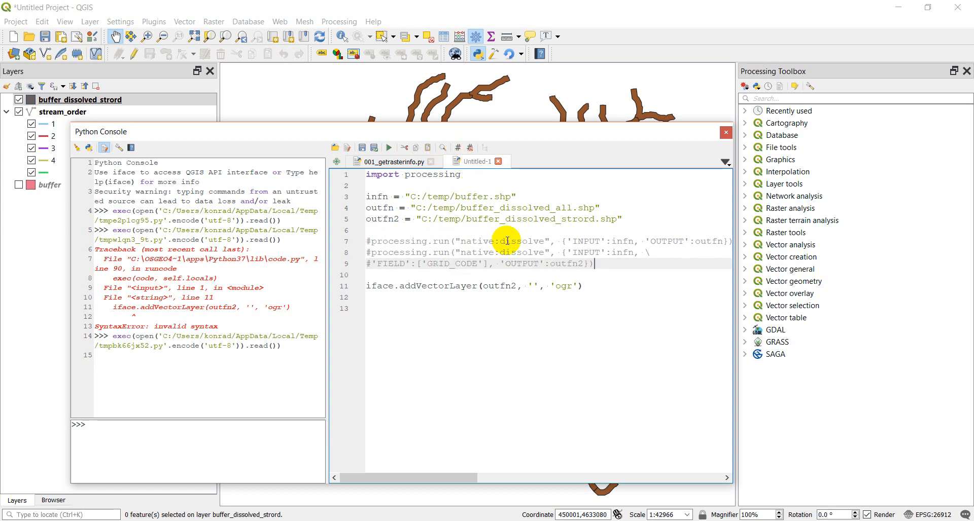
click(592, 264)
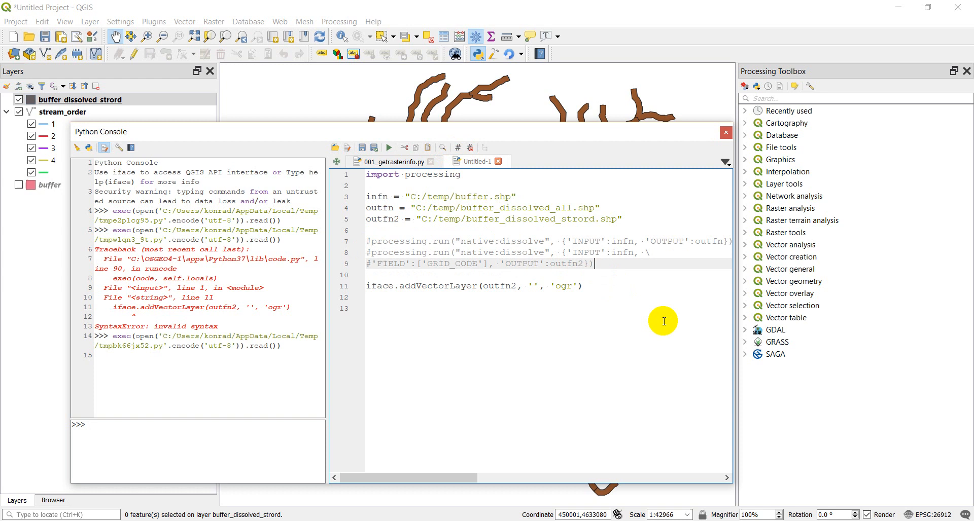
key(Return)
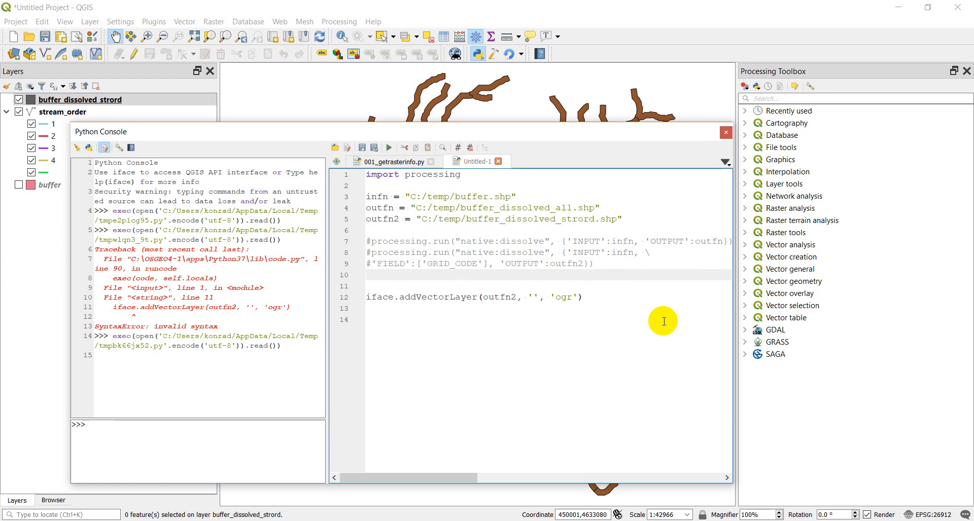
- Add outfn3 = "C:/temp/buffer_dissolved.shp" and infn = "C:/temp/outputs/stream_order.shp" to the script
click(635, 219)
key(Return)
text(outfn3 = "C:/t)
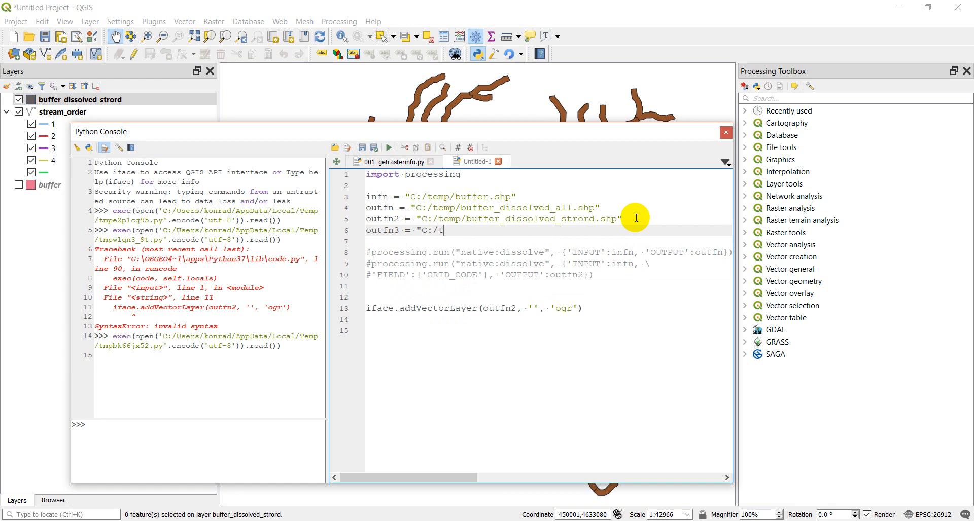
text(emp/buffe)
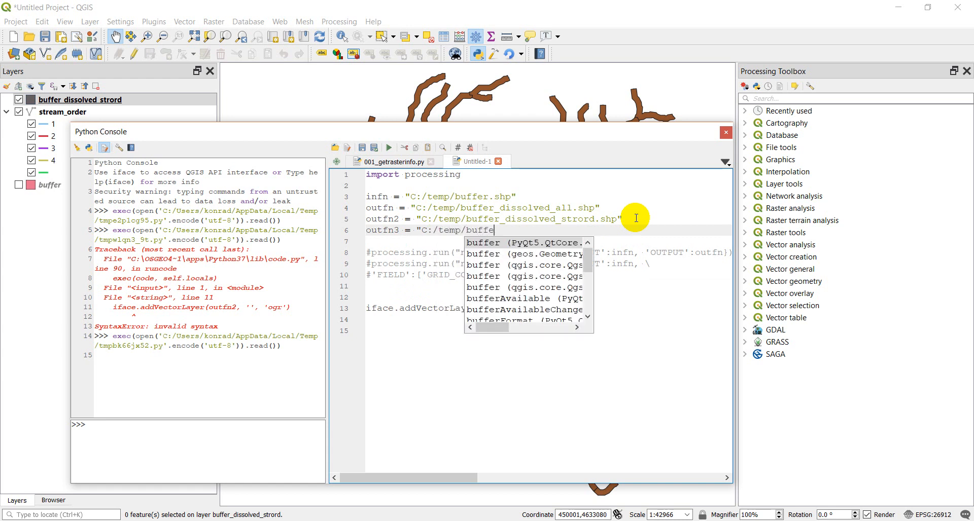
text(r_dissolved.shp)
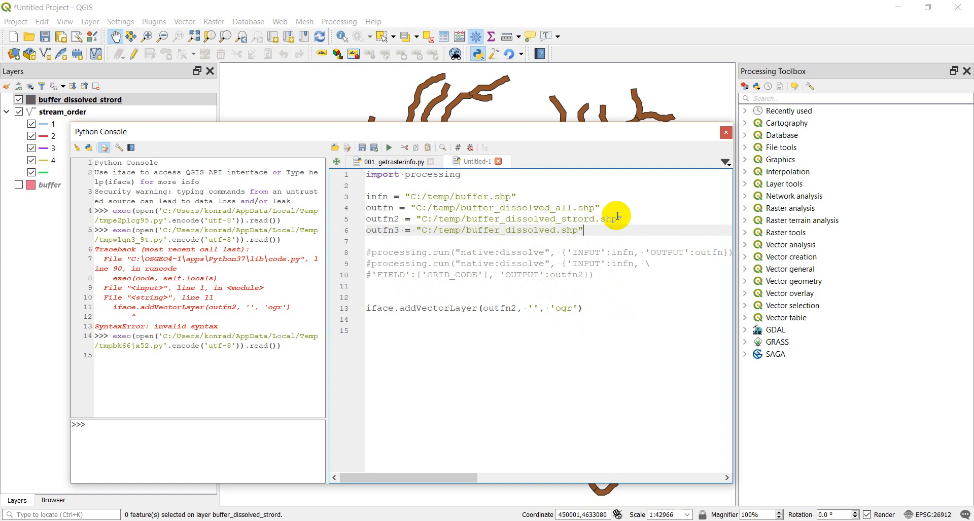
click(535, 196)
text(in)
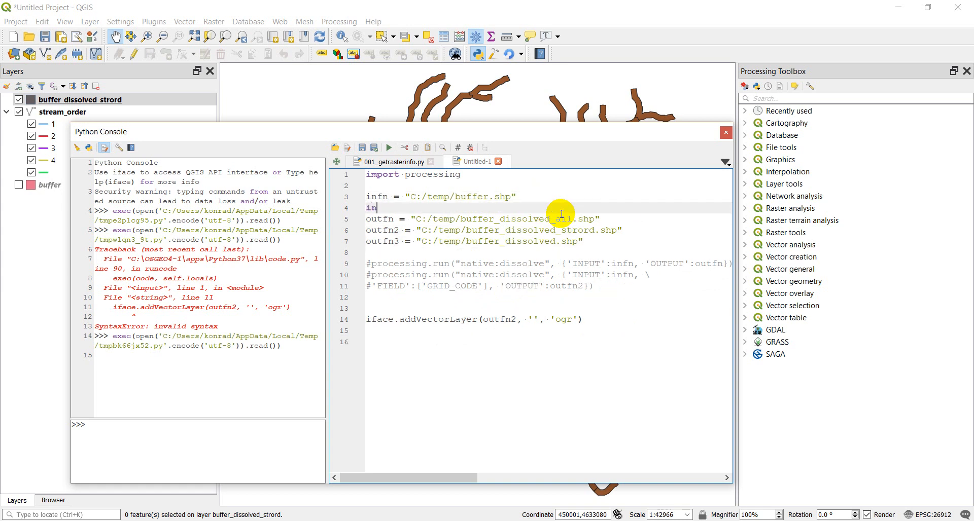
text(fn = )
text("C:/te)
text(mp/o)
text(utputs)
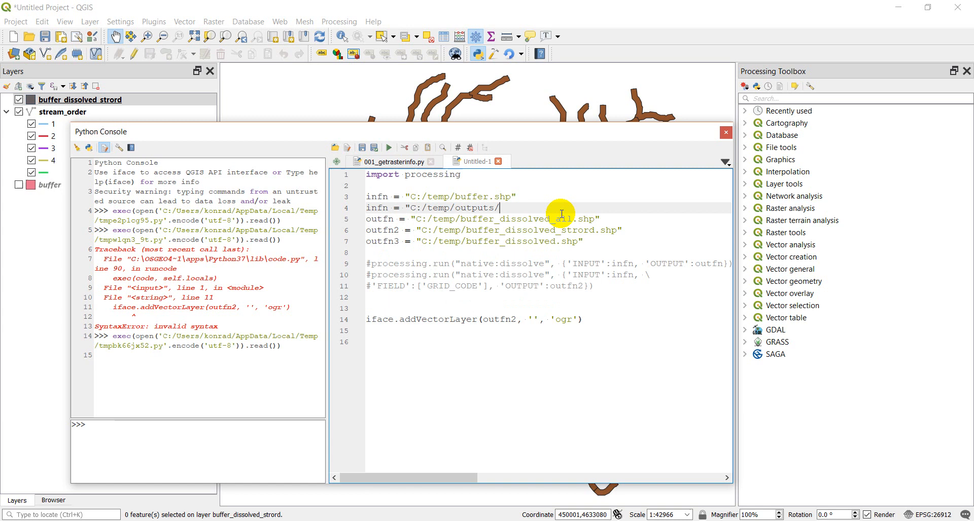
text(/stream_order.shp")
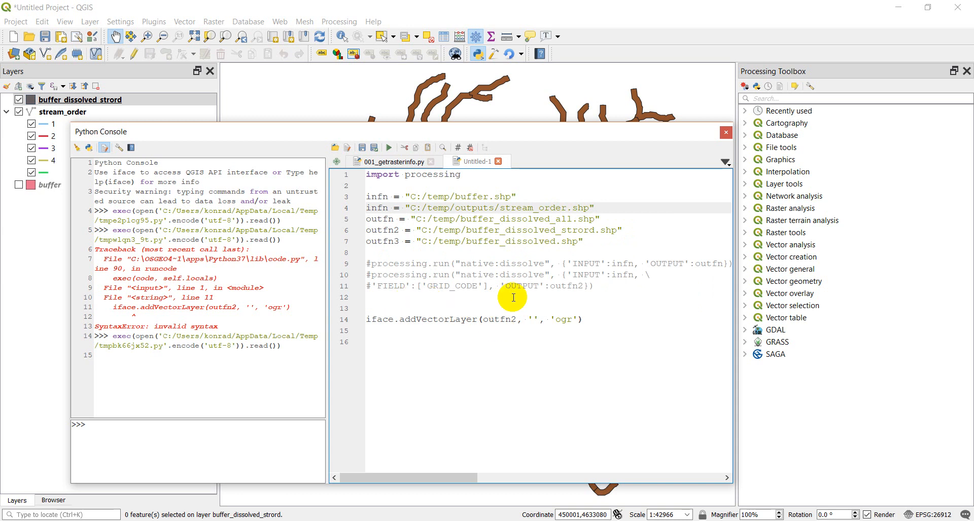
- Write a native:buffer call on infn2 with DISTANCE 20, DISSOLVE True and OUTPUT outfn3
click(486, 298)
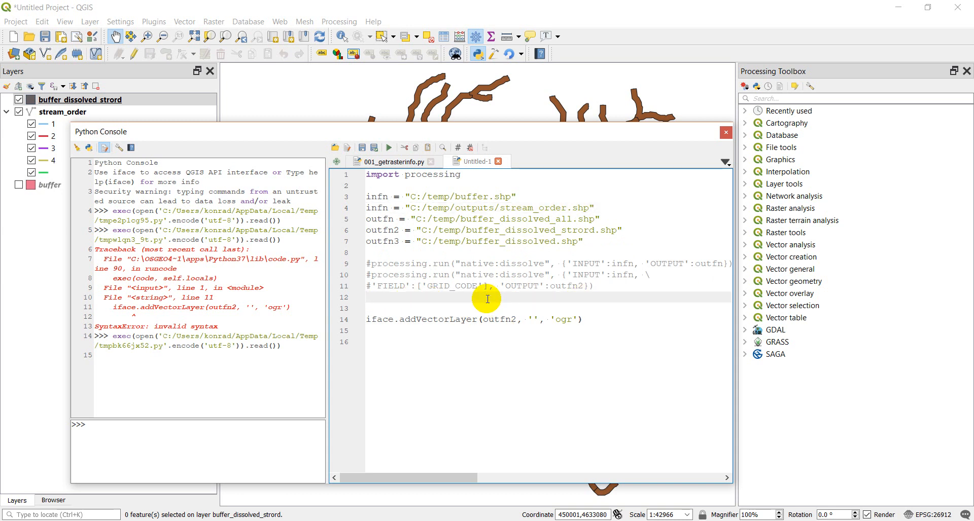
text(processin)
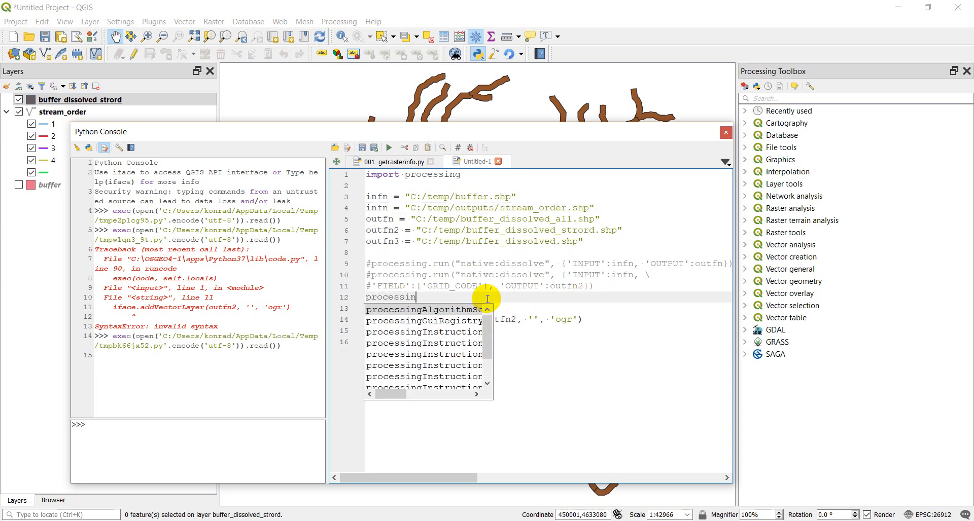
text(g.run)
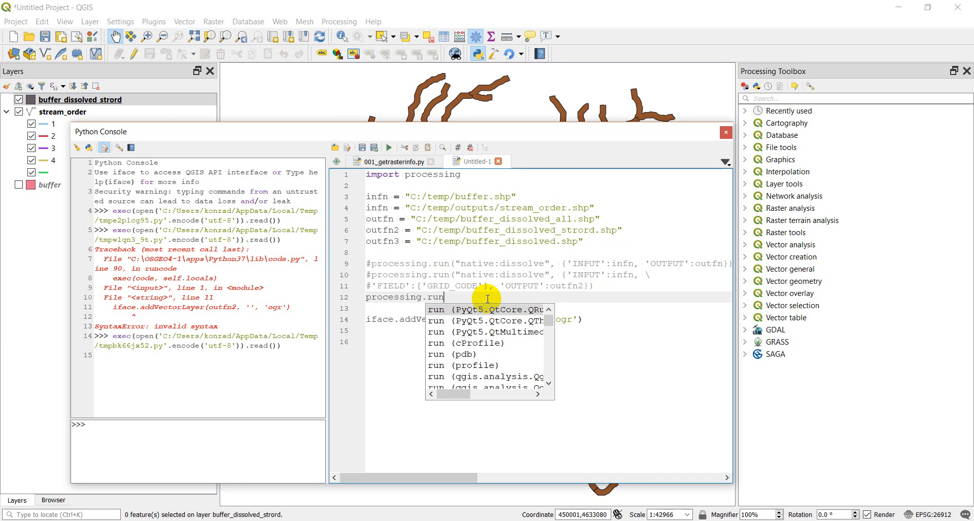
text(("native:)
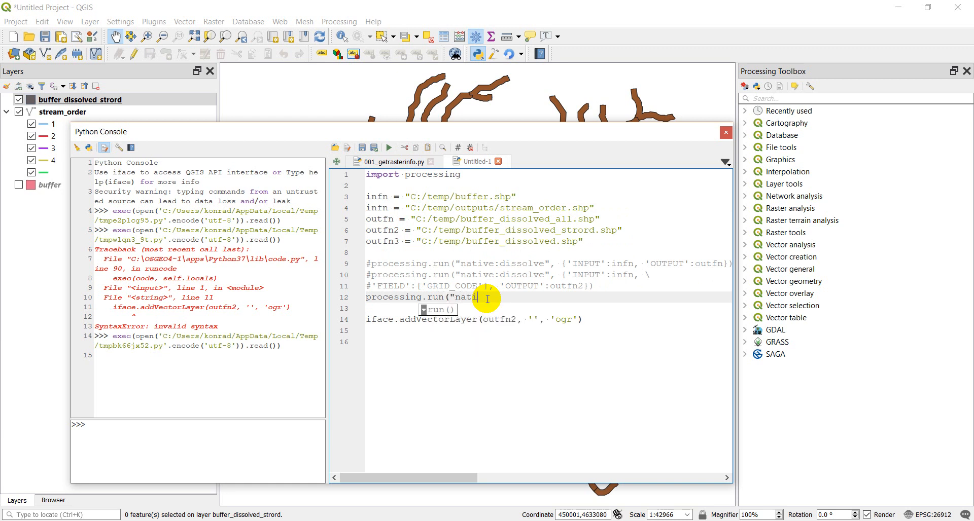
text(buffer")
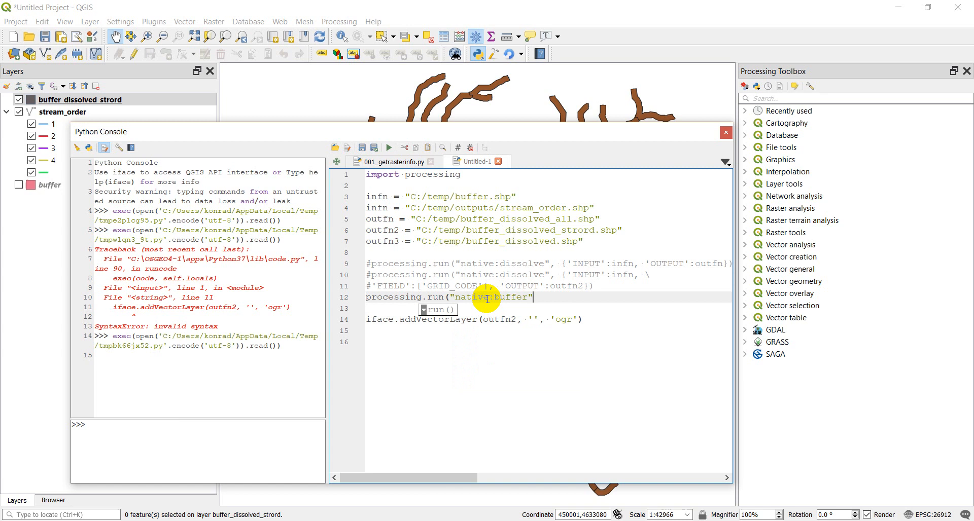
text(, )
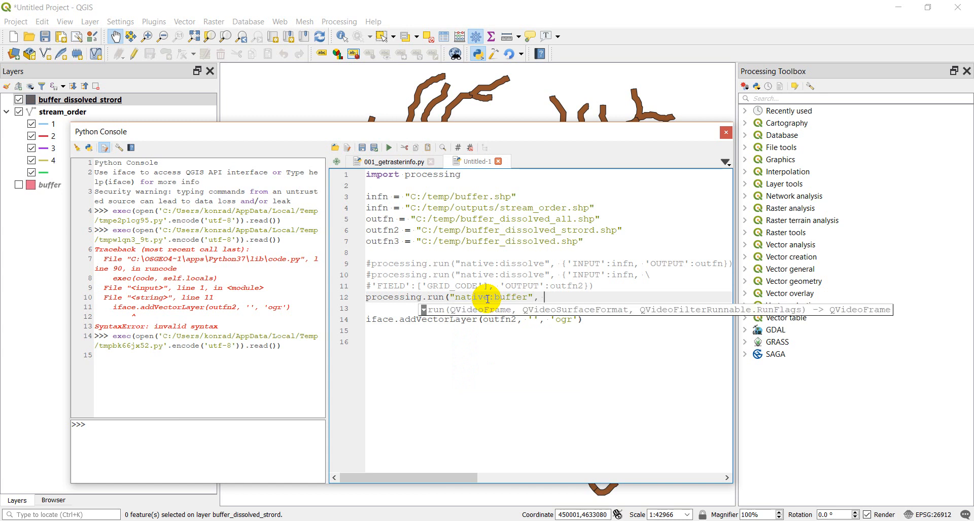
text({)
text('I)
key(BackSpace)
key(BackSpace)
text(')
key(BackSpace)
text('INPUT')
text(:infn2,)
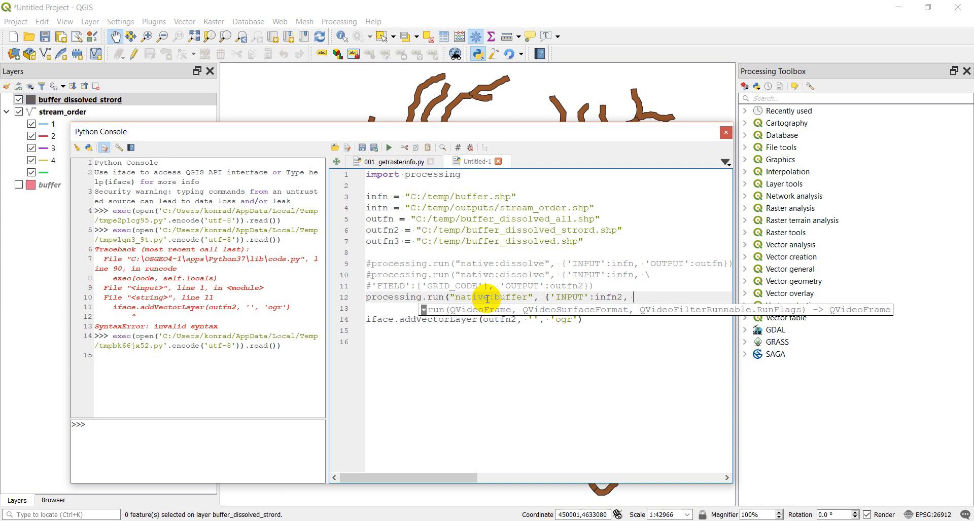
text( 'DISTANCE)
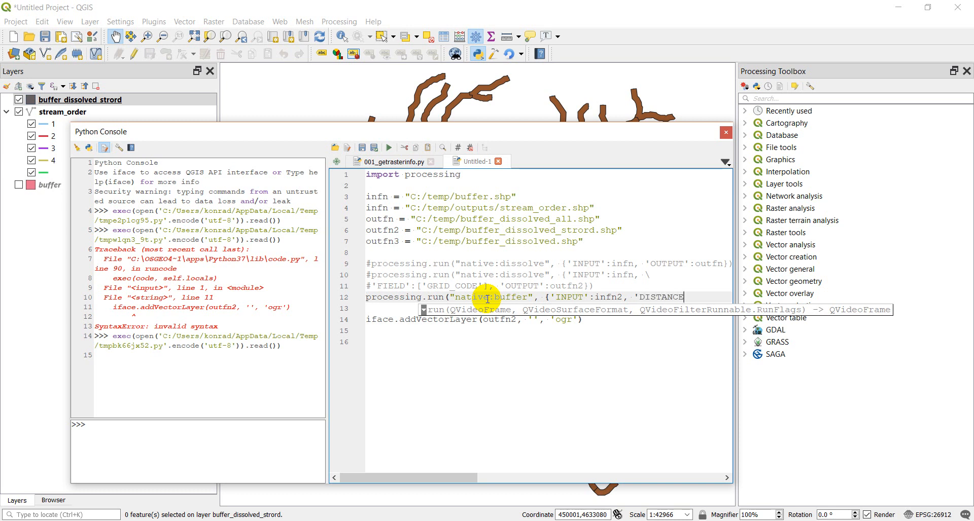
text(':)
text(20)
text( \)
key(Return)
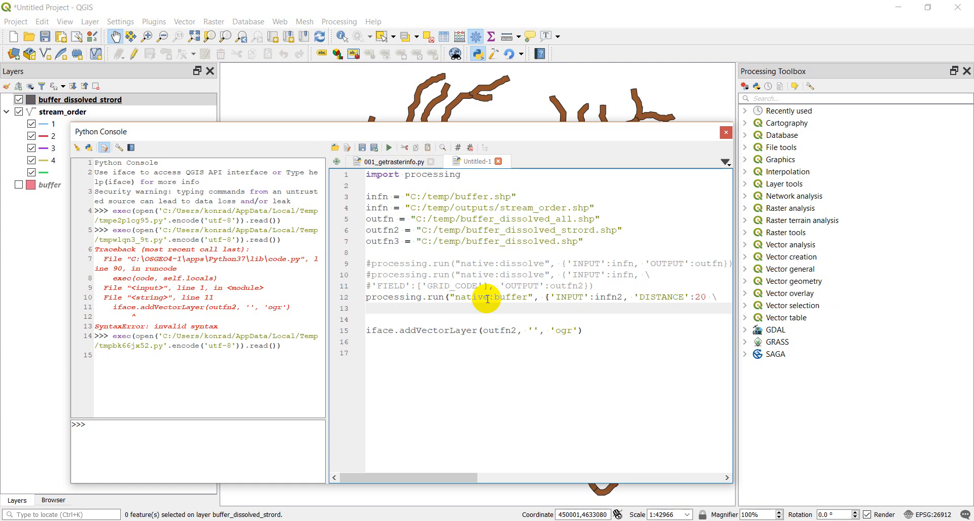
text(')
click(706, 297)
text(,)
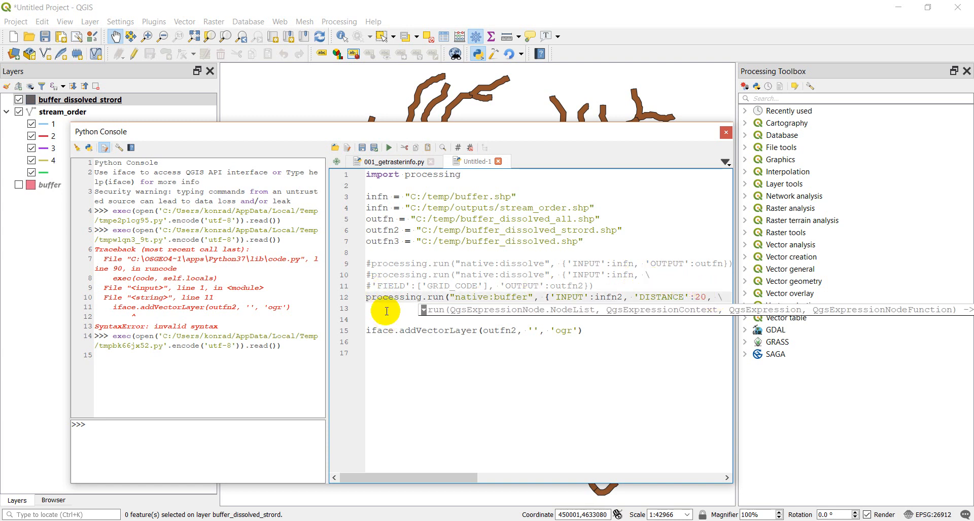
key(Escape)
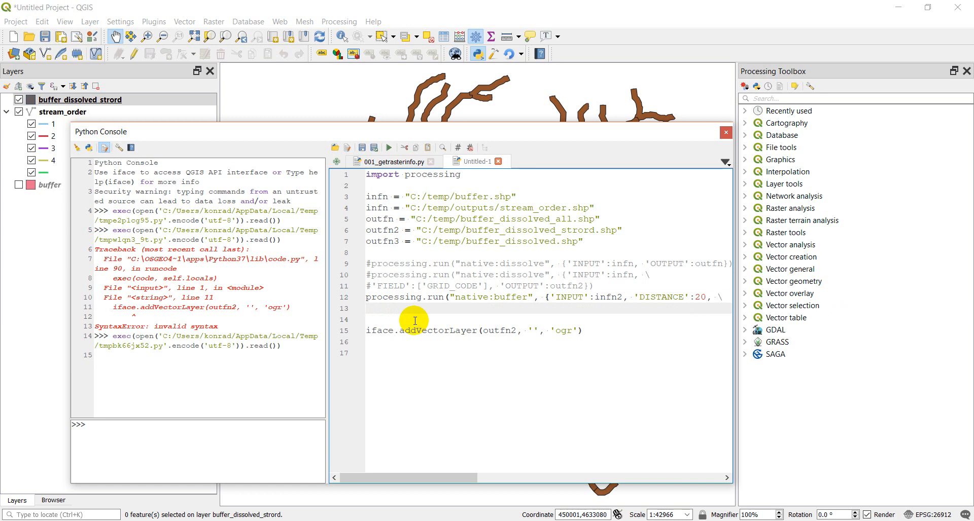
text('DISS)
text(OLVE':)
text(True)
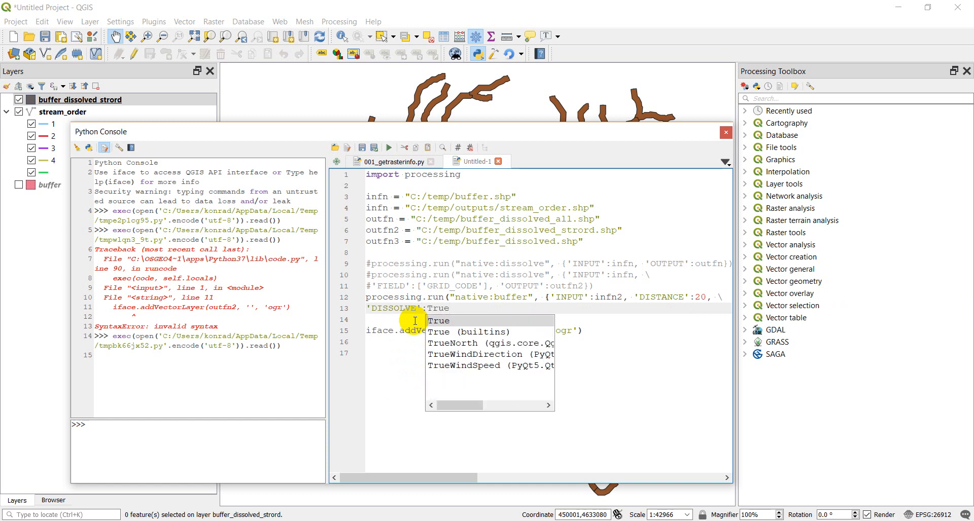
text(, ')
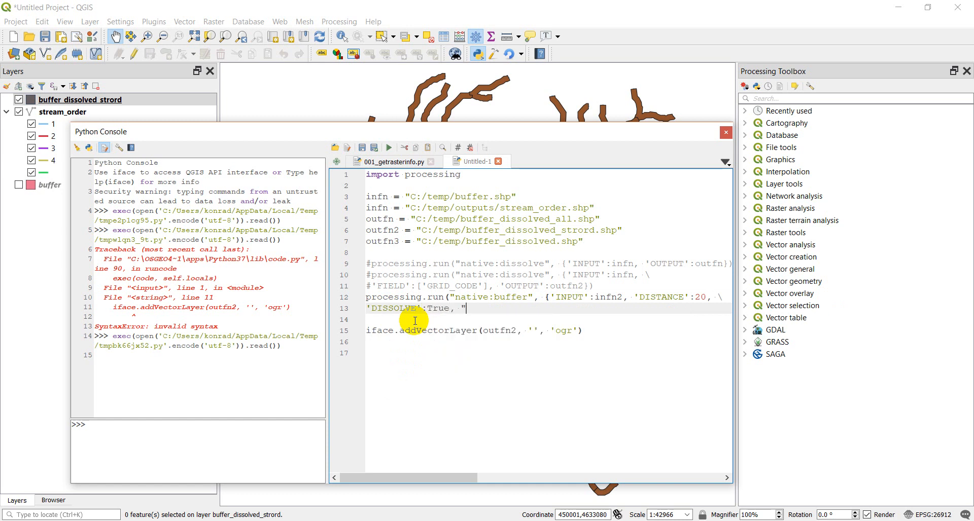
text(OU)
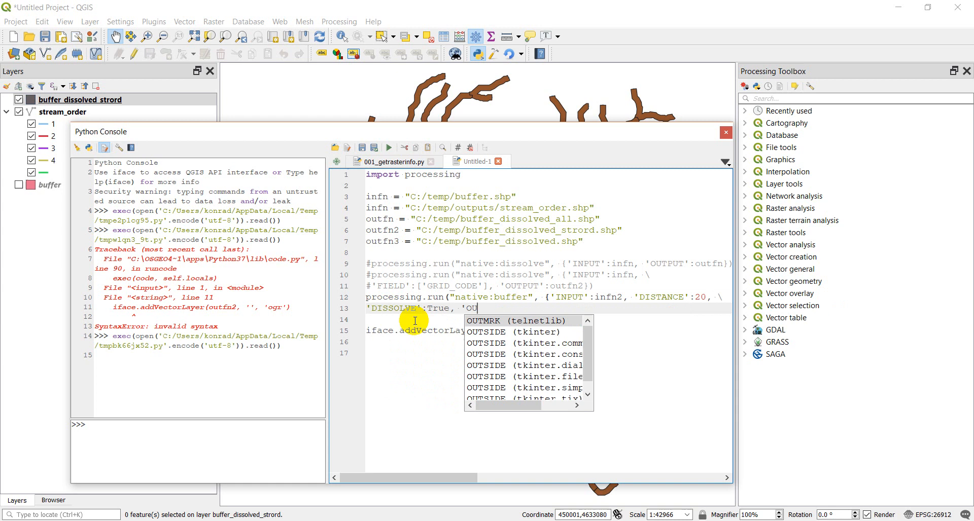
text(TPUT')
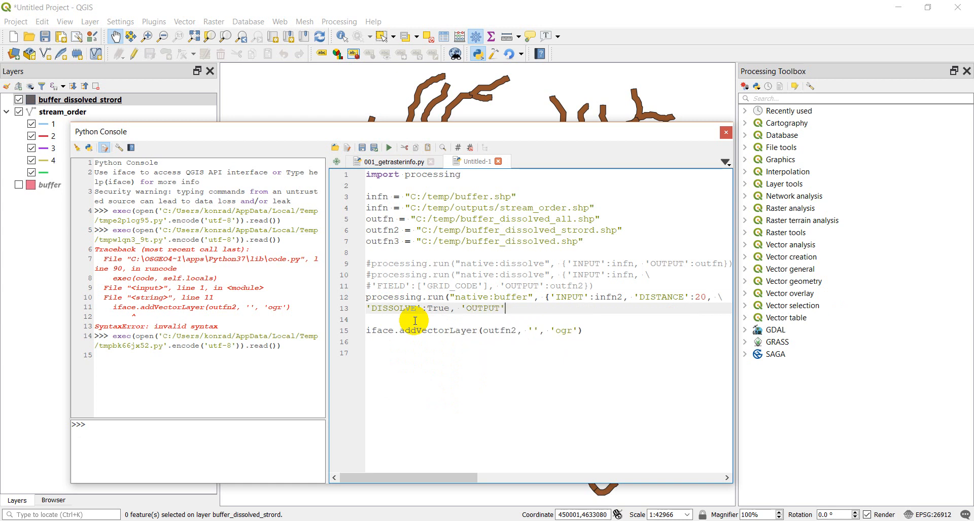
text(:)
text(outfn3)
text(}))
- Change outfn2 to outfn3 in the iface.addVectorLayer line
click(517, 330)
text(,)
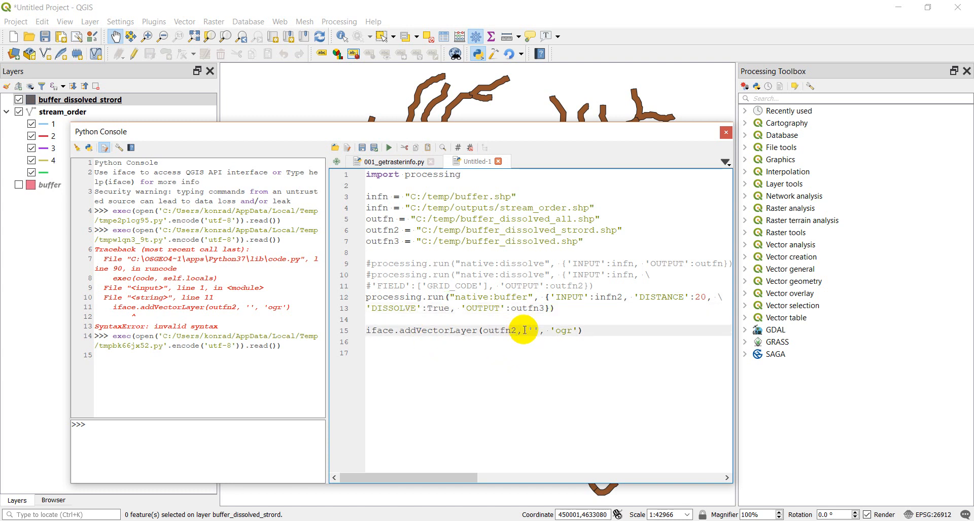
key(BackSpace)
text(3)
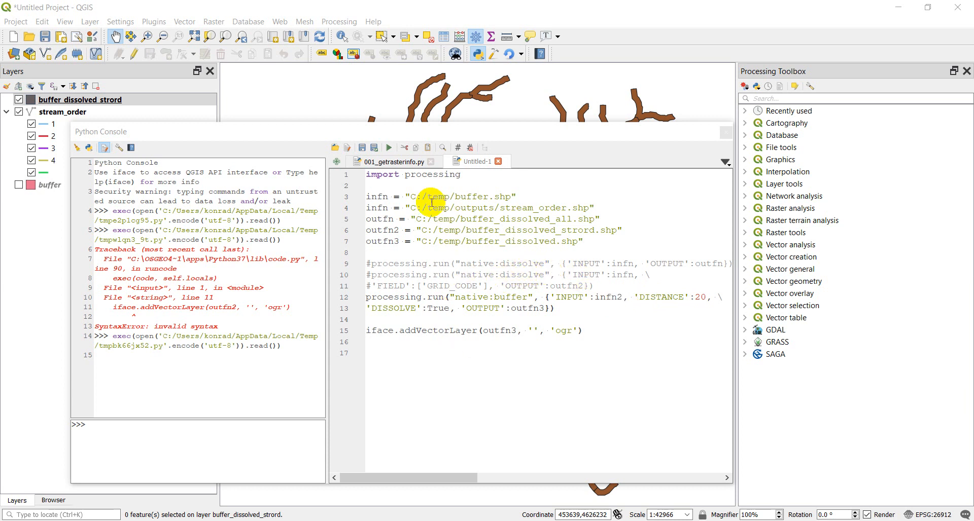
- Run the script, fix the NameError by renaming line 4's infn to infn2, and rerun it
click(388, 147)
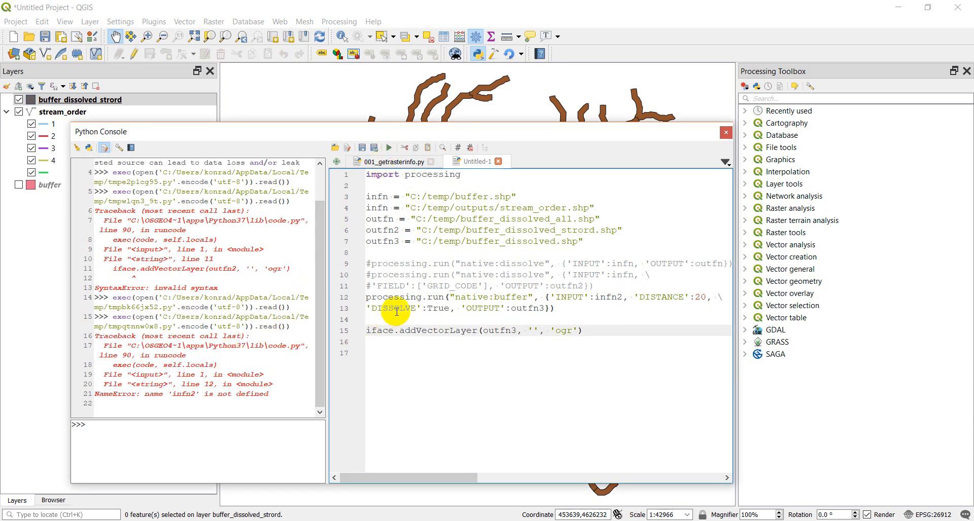
click(389, 207)
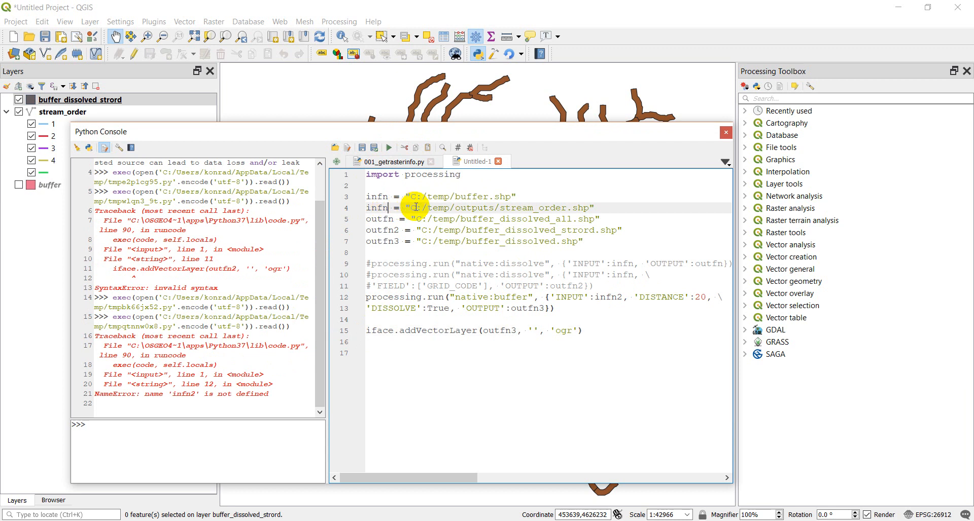
text(2)
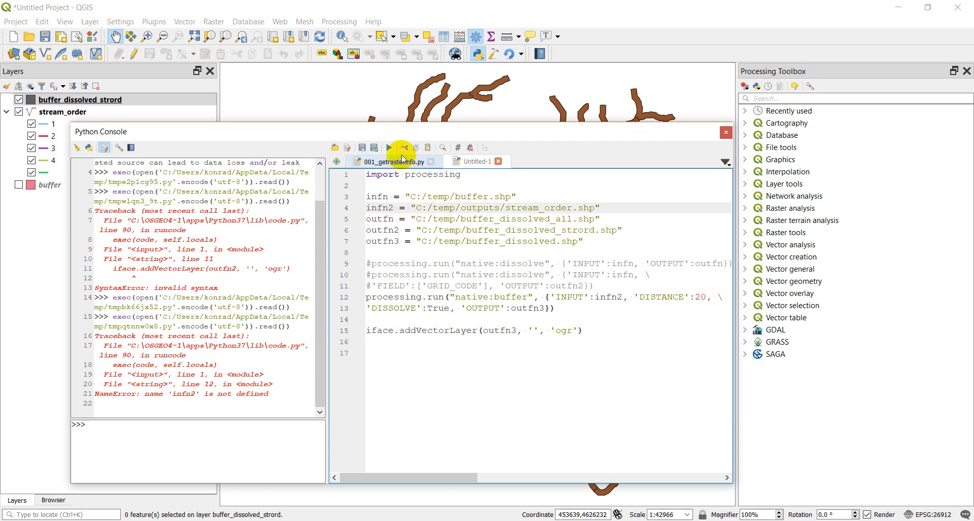
click(388, 147)
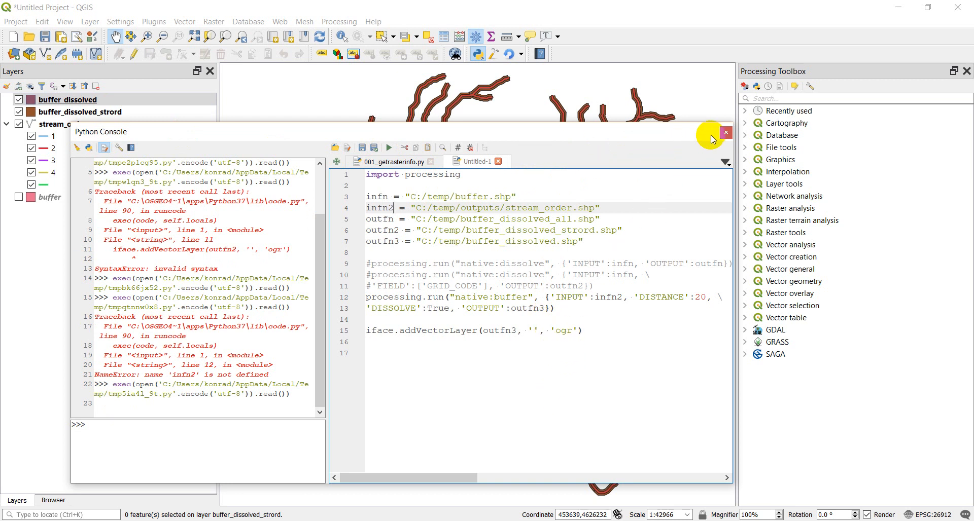
- Close the console and hide buffer_dissolved_strord and stream_order, leaving buffer_dissolved visible
click(727, 132)
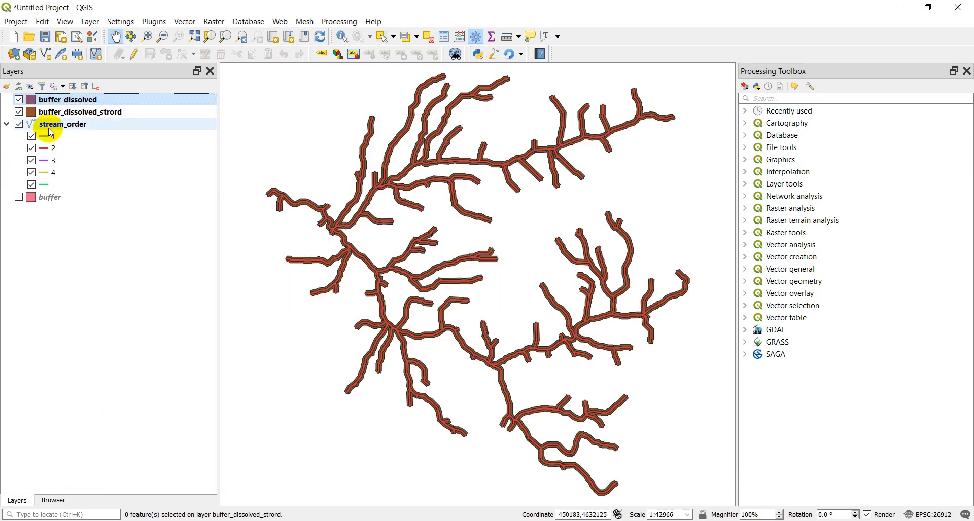
click(18, 112)
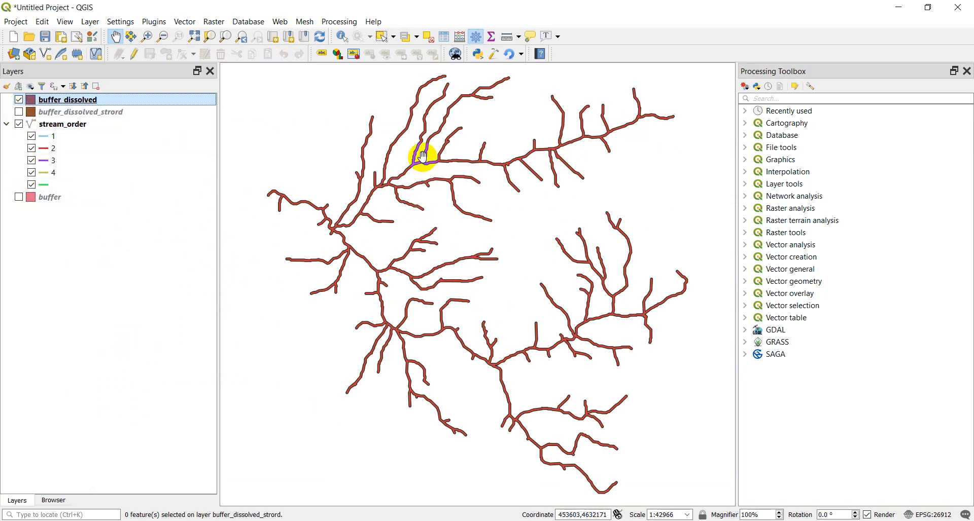
click(19, 124)
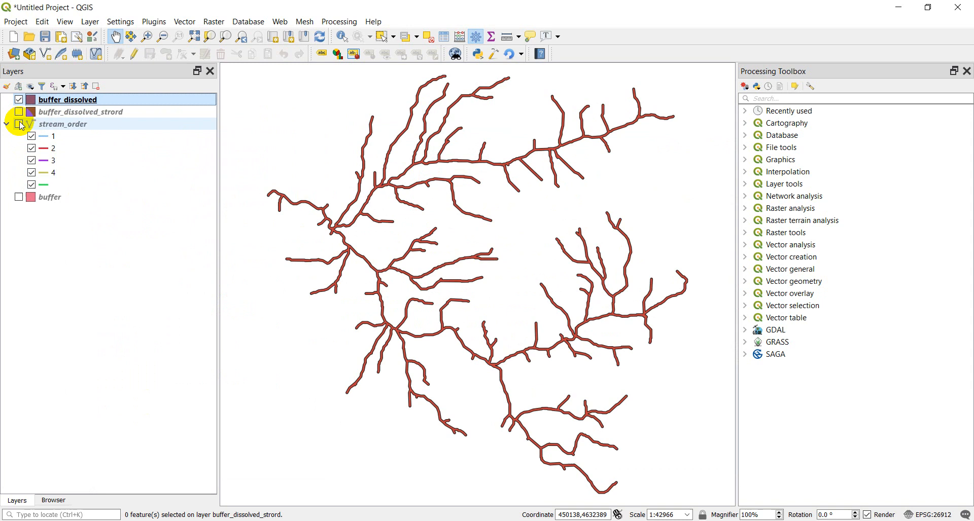
scroll(380, 216, up, 2)
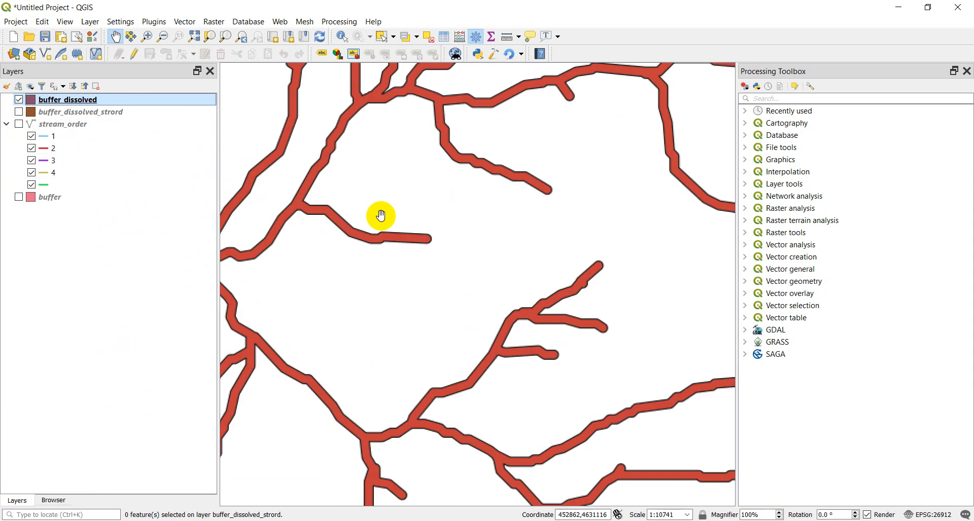
scroll(380, 217, down, 1)
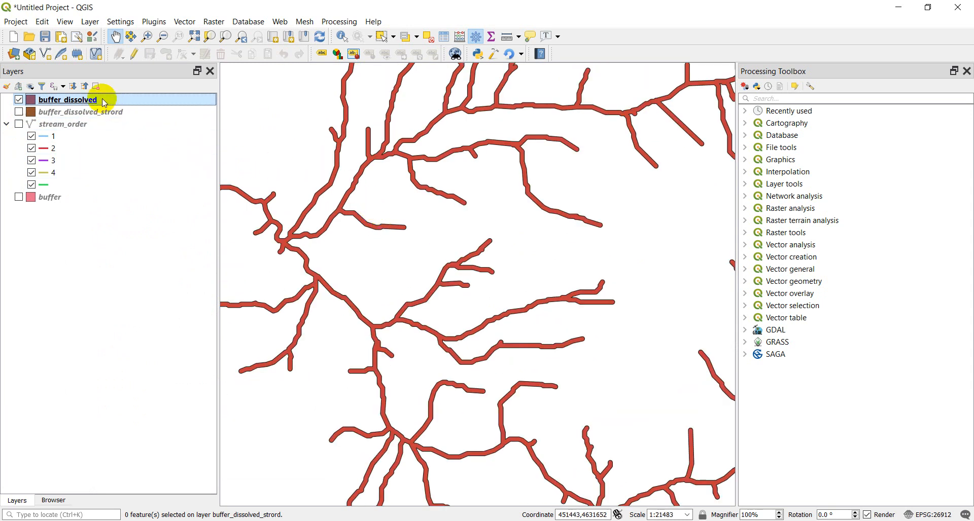
right_click(76, 101)
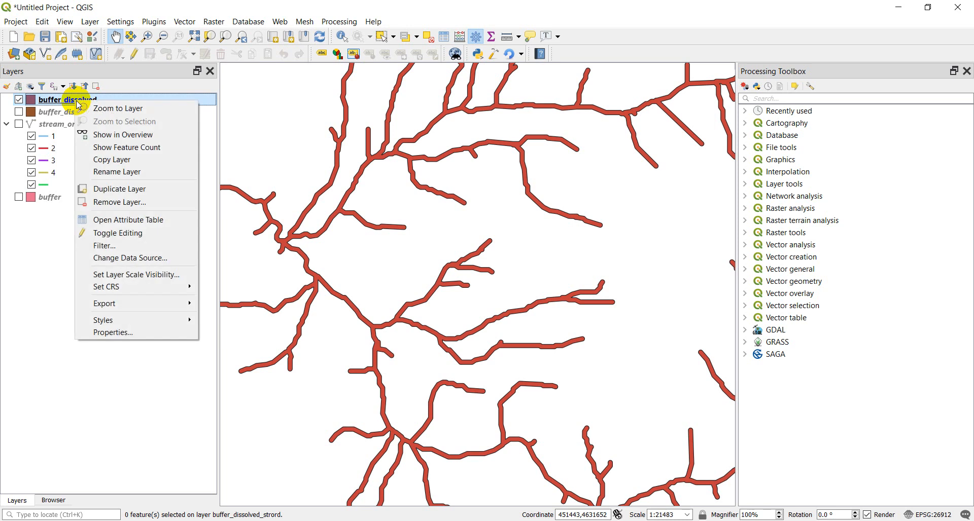
click(127, 220)
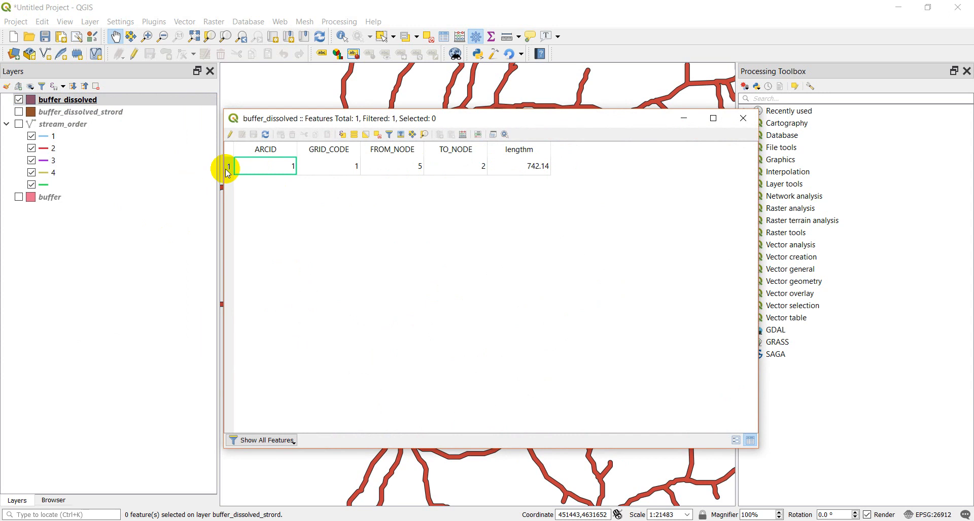
click(745, 121)
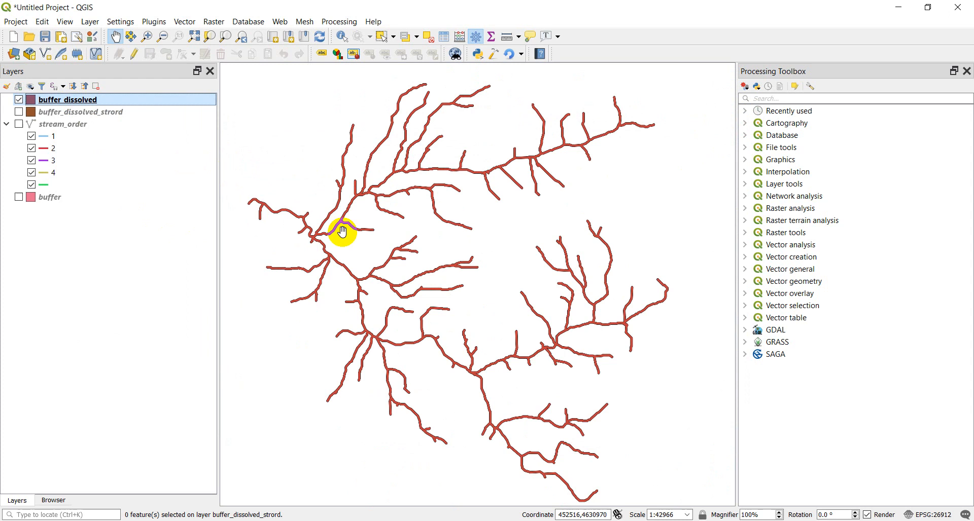